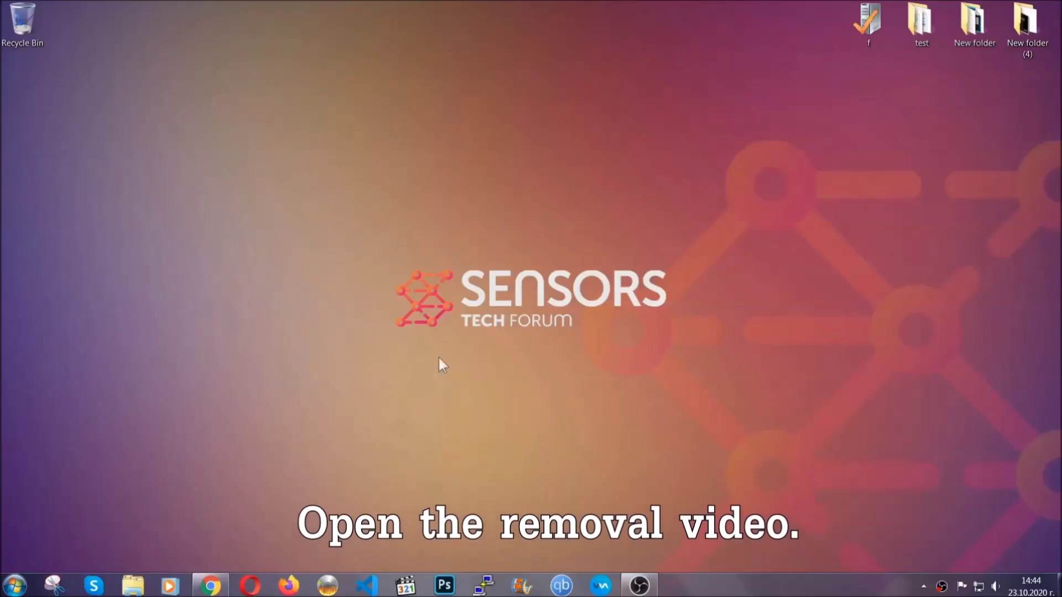
Step: Bring up the ransomware removal video page in Chrome from the taskbar
{"action": "left_click", "coordinate": [212, 587]}
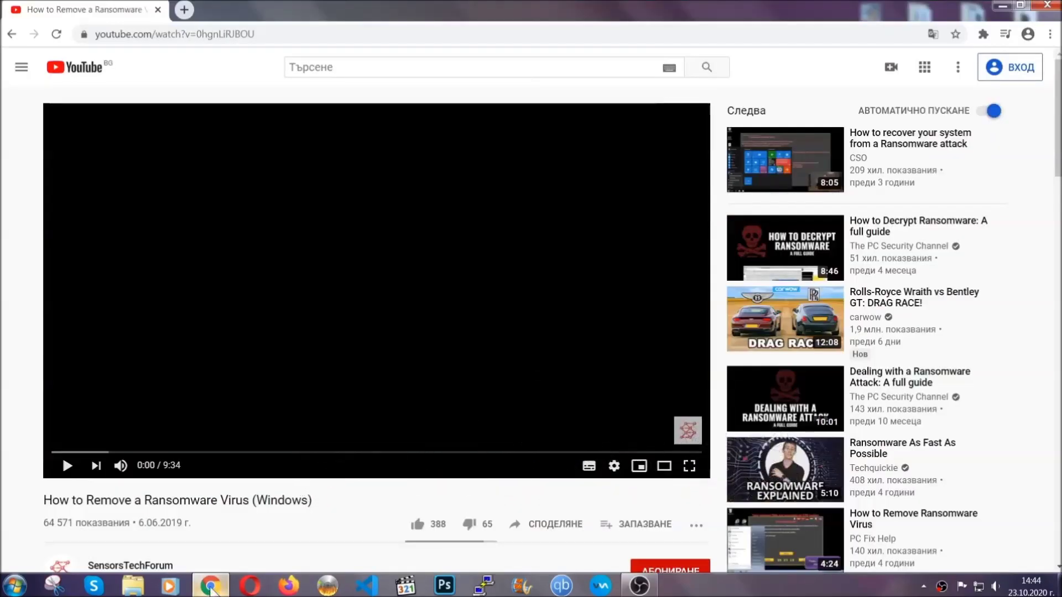
{"action": "scroll", "coordinate": [193, 450], "scroll_direction": "down", "scroll_amount": 3}
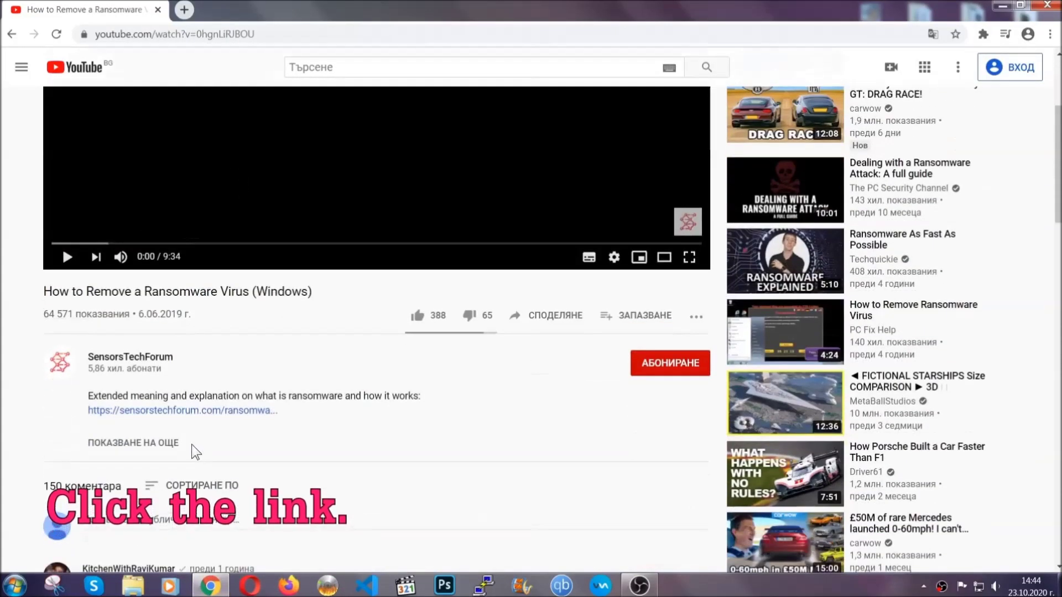
Step: Follow the description link to the SpyHunter instructions and launch the downloaded SpyHunter-Installer.exe
{"action": "left_click", "coordinate": [210, 410]}
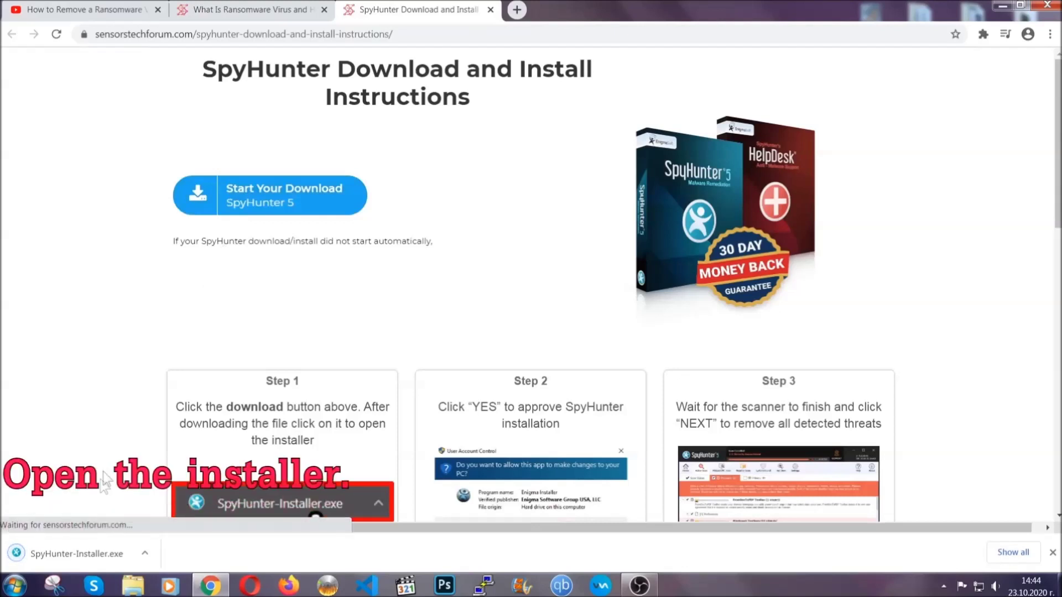
{"action": "left_click", "coordinate": [77, 555]}
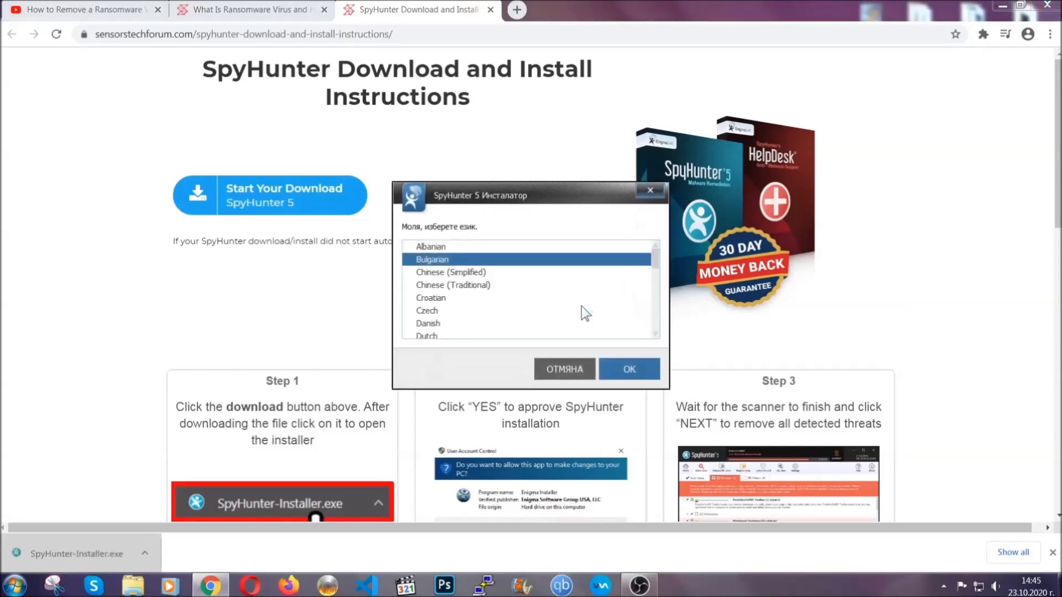
{"action": "scroll", "coordinate": [548, 307], "scroll_direction": "down", "scroll_amount": 1}
{"action": "scroll", "coordinate": [506, 309], "scroll_direction": "down", "scroll_amount": 1}
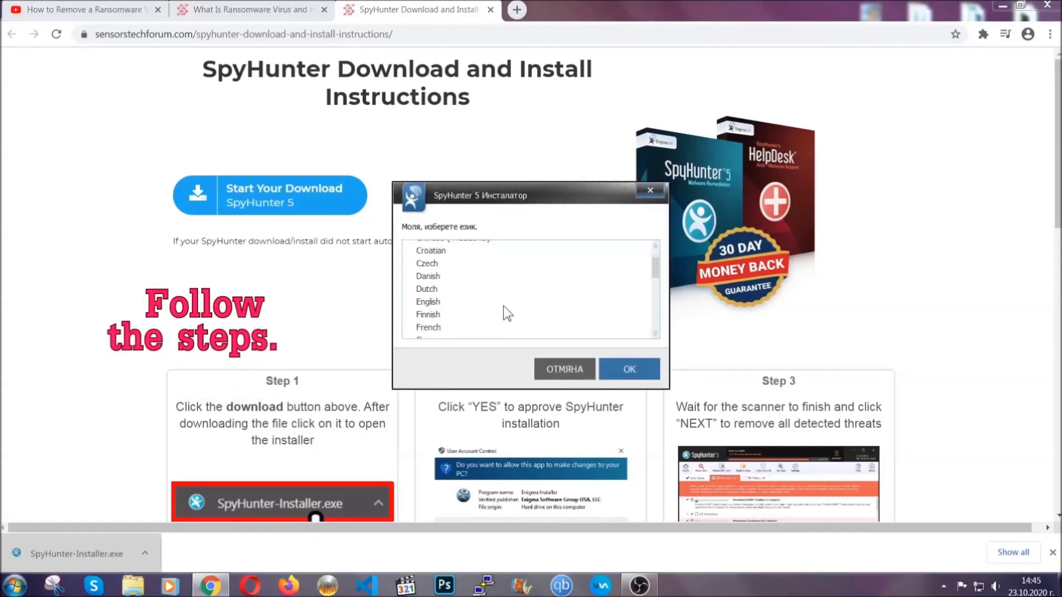
Step: Install SpyHunter 5 in English, accepting the EULA, and dismiss the setup success message
{"action": "left_click", "coordinate": [500, 303]}
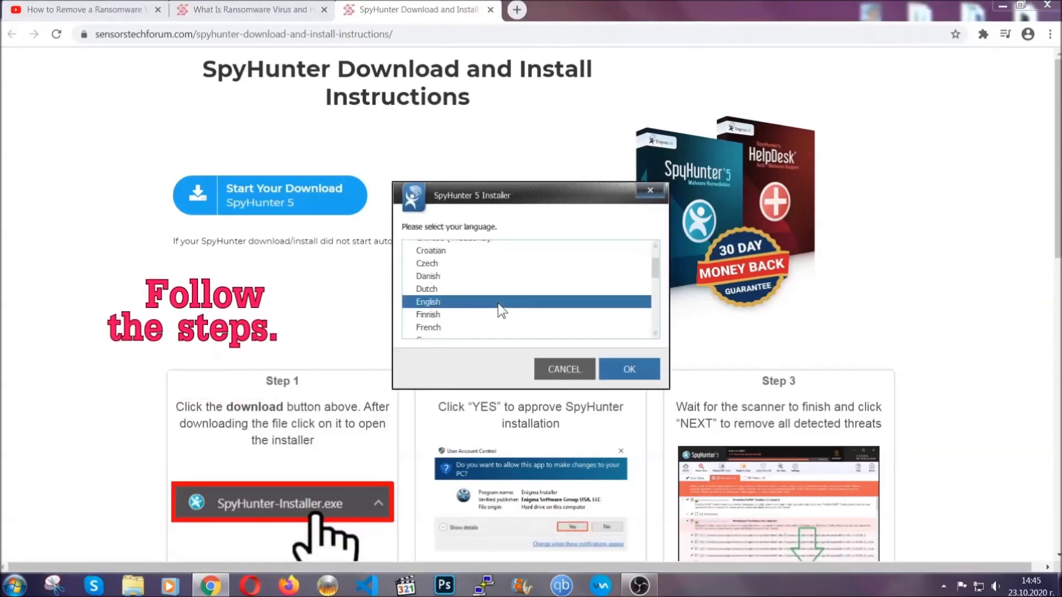
{"action": "left_click", "coordinate": [616, 369]}
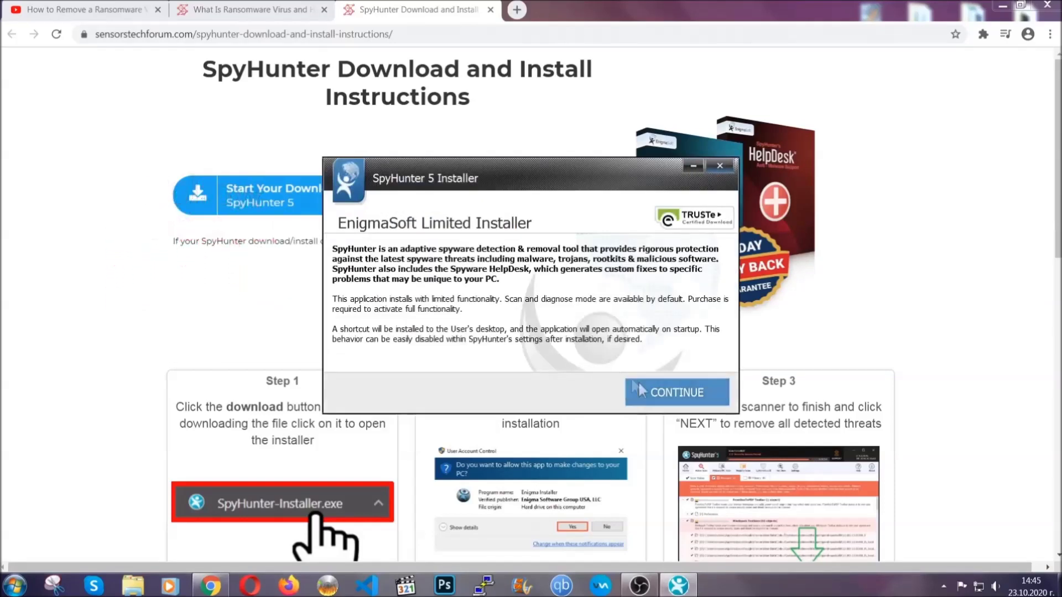
{"action": "left_click", "coordinate": [639, 388]}
{"action": "left_click", "coordinate": [611, 359]}
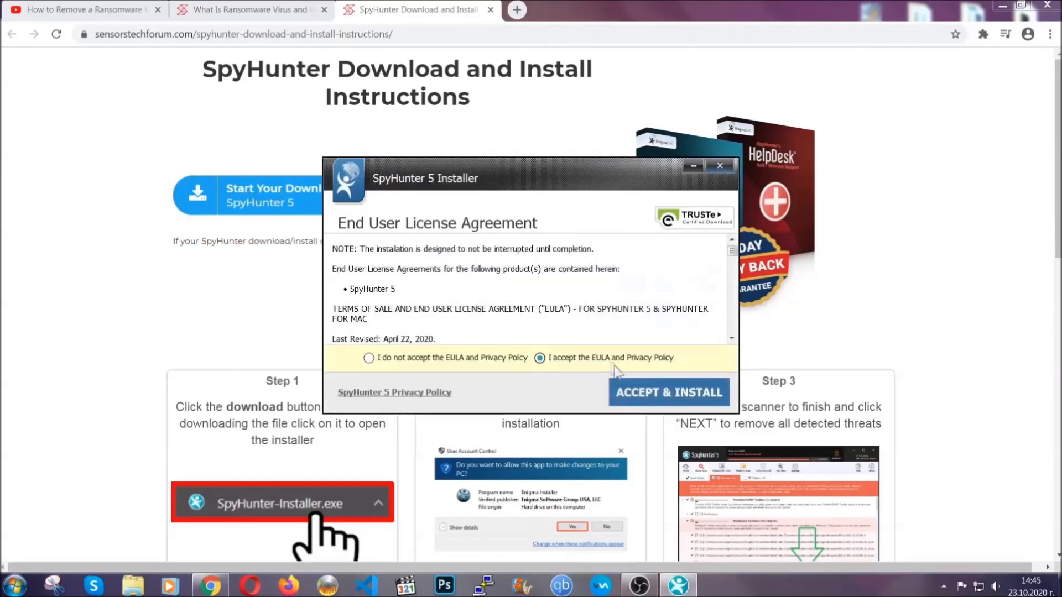
{"action": "left_click", "coordinate": [633, 387]}
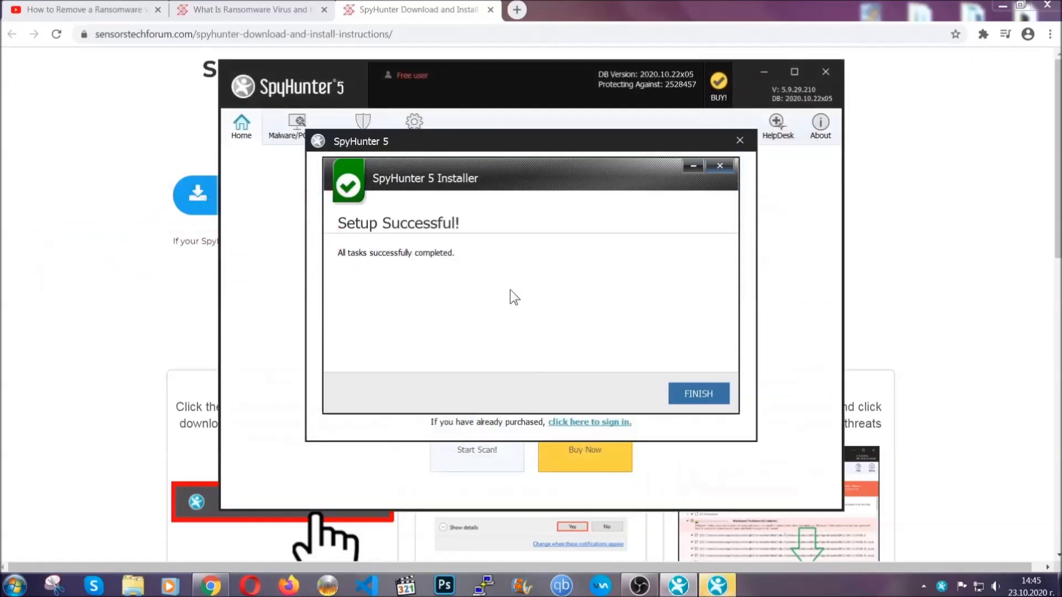
{"action": "left_click", "coordinate": [678, 396]}
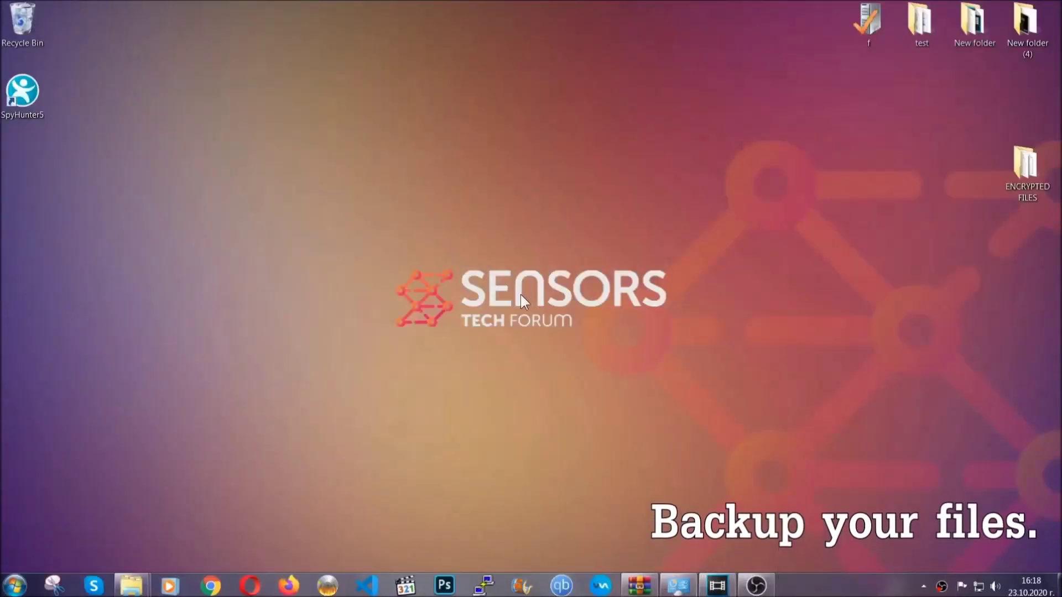
Step: Open the ENCRYPTED FILES folder from the desktop
{"action": "double_click", "coordinate": [1020, 170]}
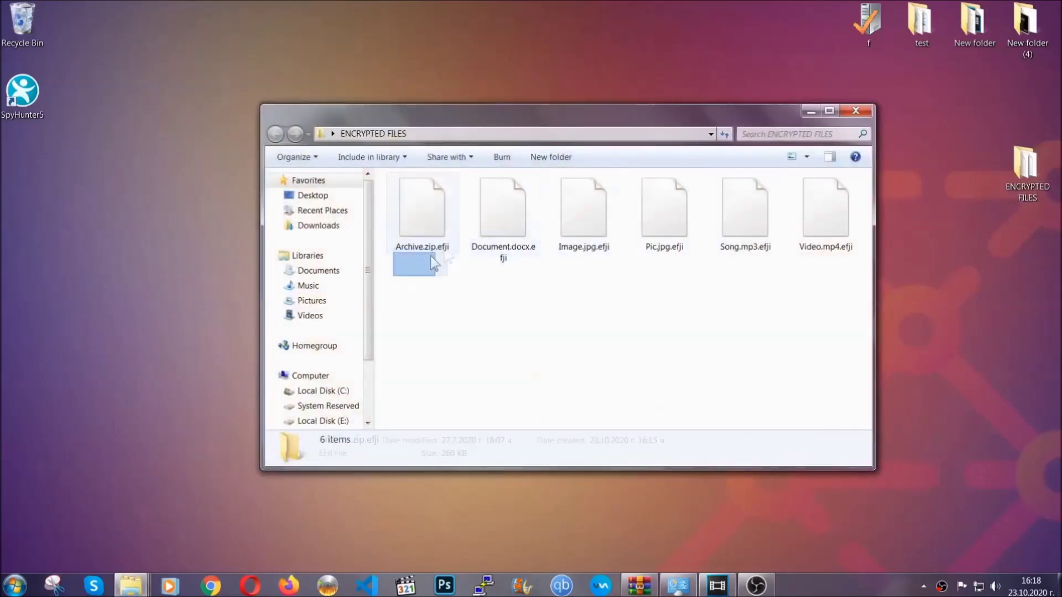
Step: Copy all six encrypted .efji files from the ENCRYPTED FILES folder
{"action": "left_click_drag", "start_coordinate": [431, 256], "coordinate": [830, 196]}
{"action": "right_click", "coordinate": [830, 196]}
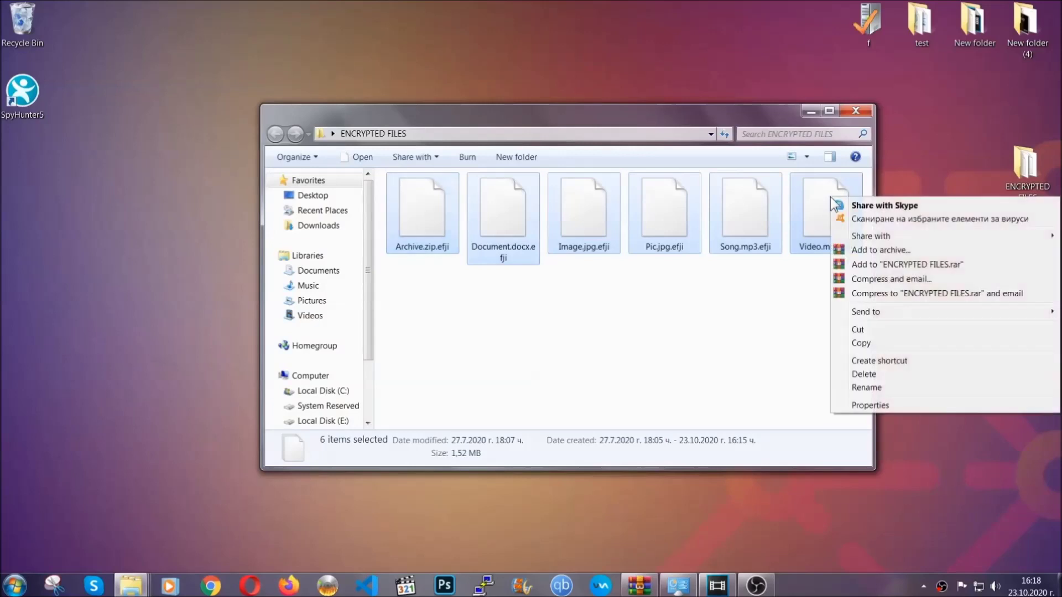
{"action": "left_click", "coordinate": [861, 345]}
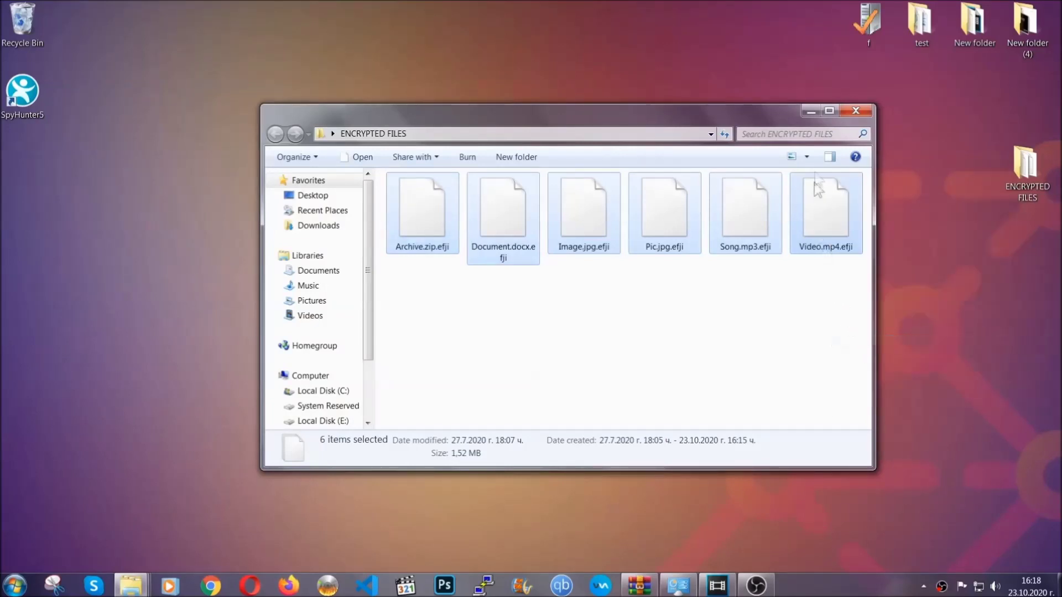
{"action": "left_click", "coordinate": [810, 110]}
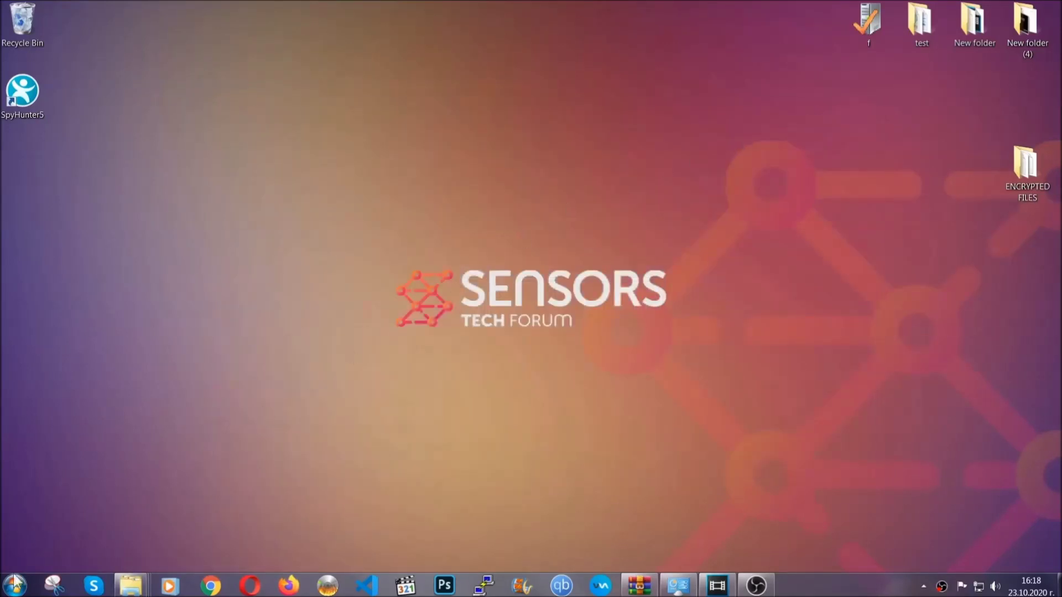
Step: Paste the six files onto FLASH DRIVE (H:) via Computer and close the Explorer window
{"action": "left_click", "coordinate": [15, 585]}
{"action": "left_click", "coordinate": [201, 417]}
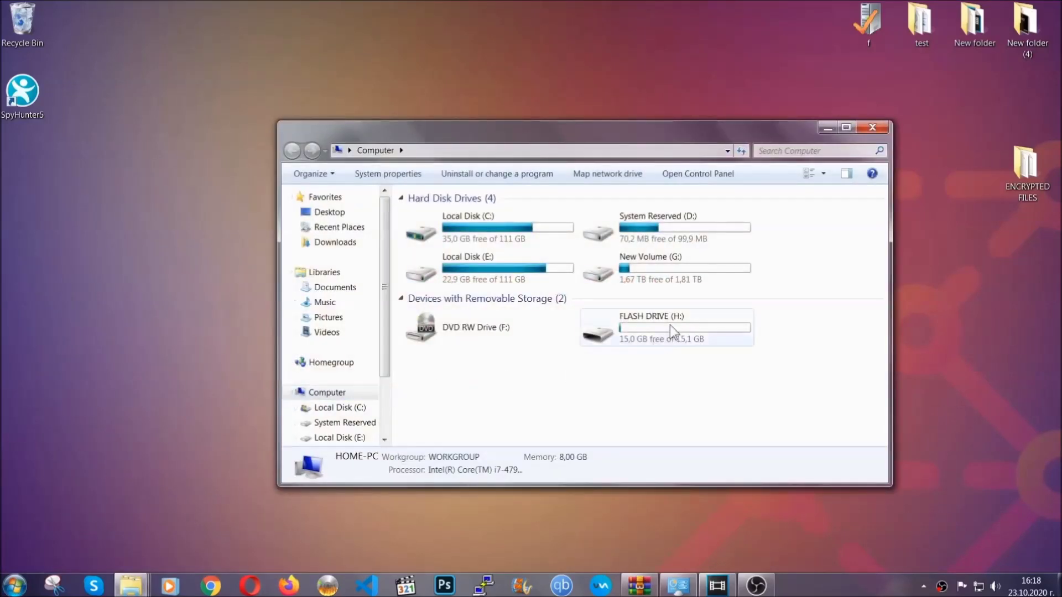
{"action": "double_click", "coordinate": [670, 325]}
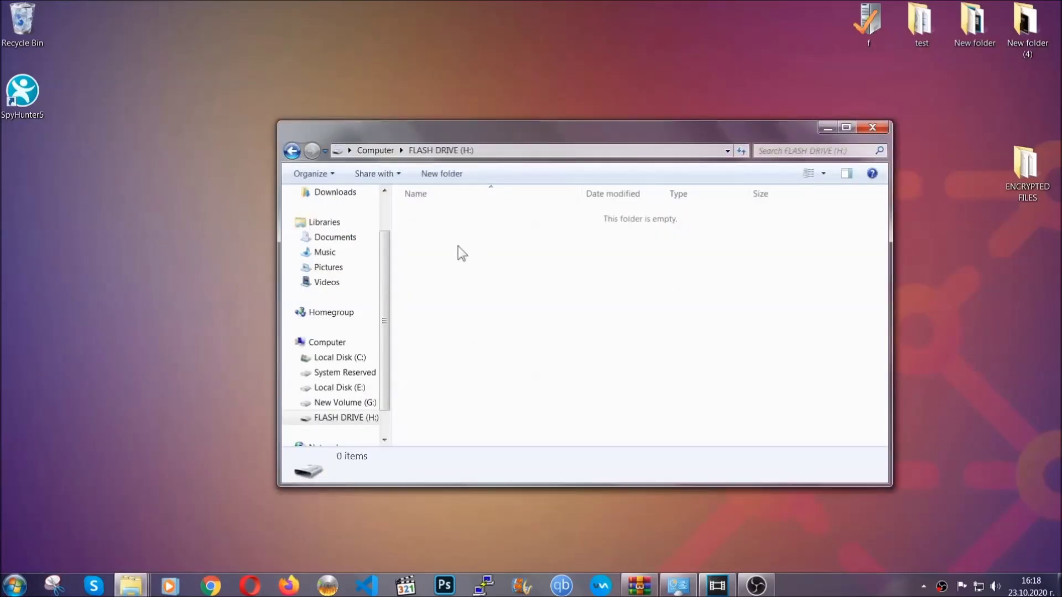
{"action": "right_click", "coordinate": [457, 246]}
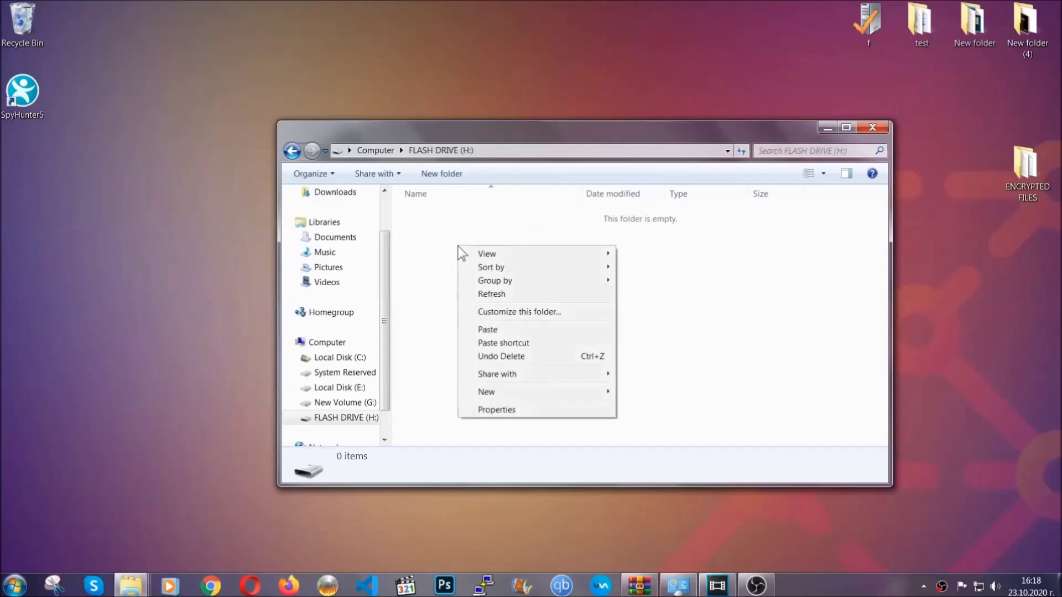
{"action": "left_click", "coordinate": [484, 331]}
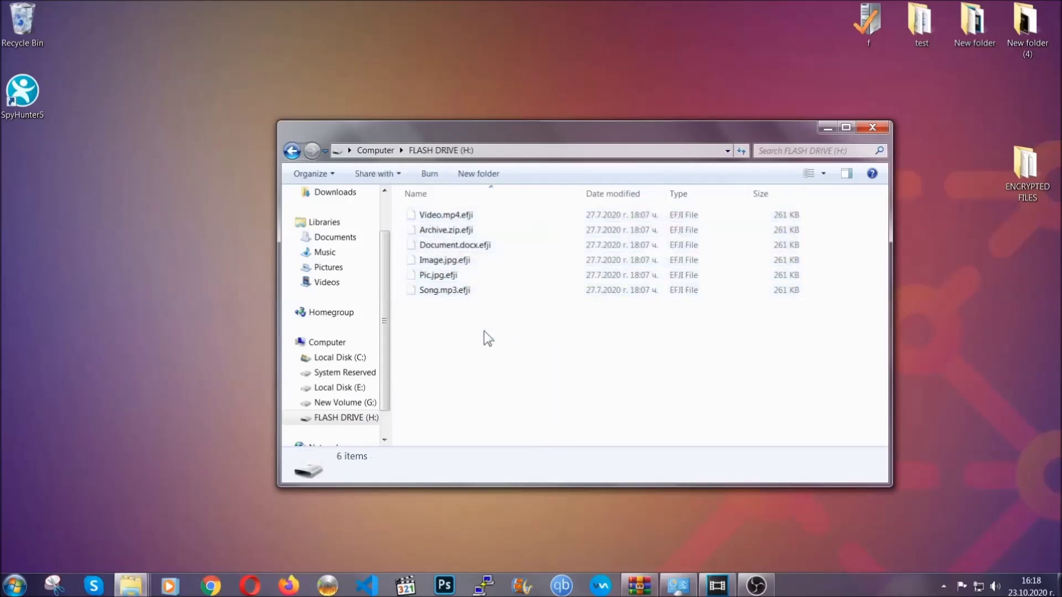
{"action": "left_click", "coordinate": [875, 126]}
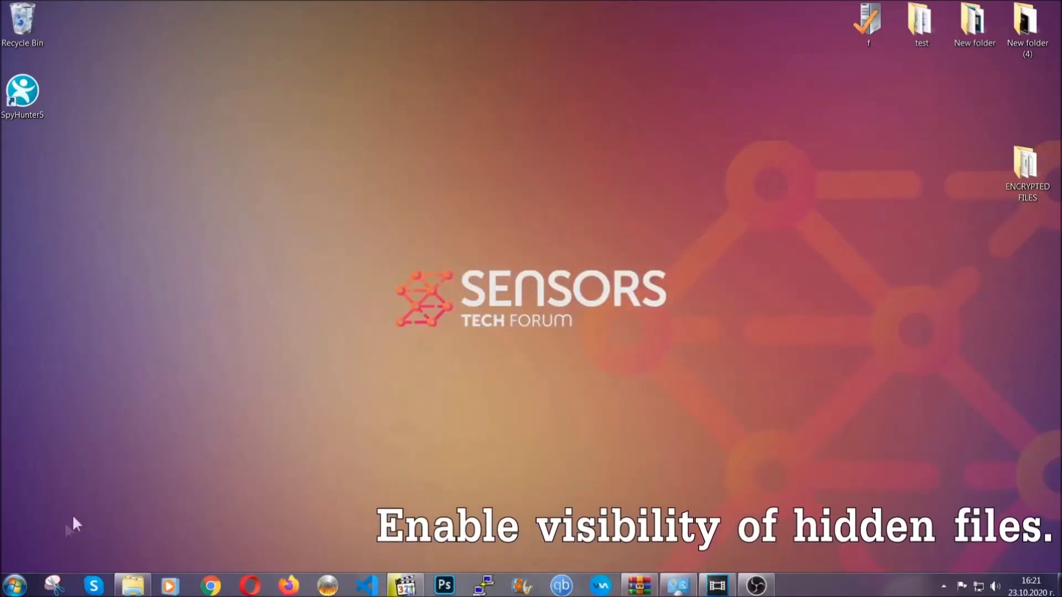
Step: Find Folder Options via Start search and enable 'Show hidden files, folders, and drives', applying and confirming
{"action": "left_click", "coordinate": [16, 585]}
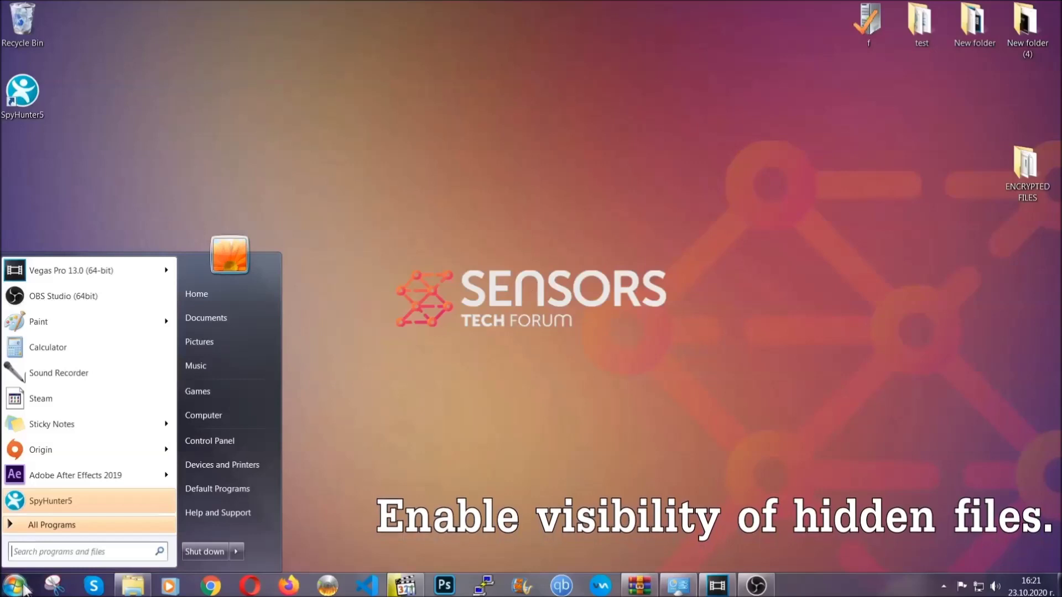
{"action": "left_click", "coordinate": [45, 549]}
{"action": "type", "text": "s"}
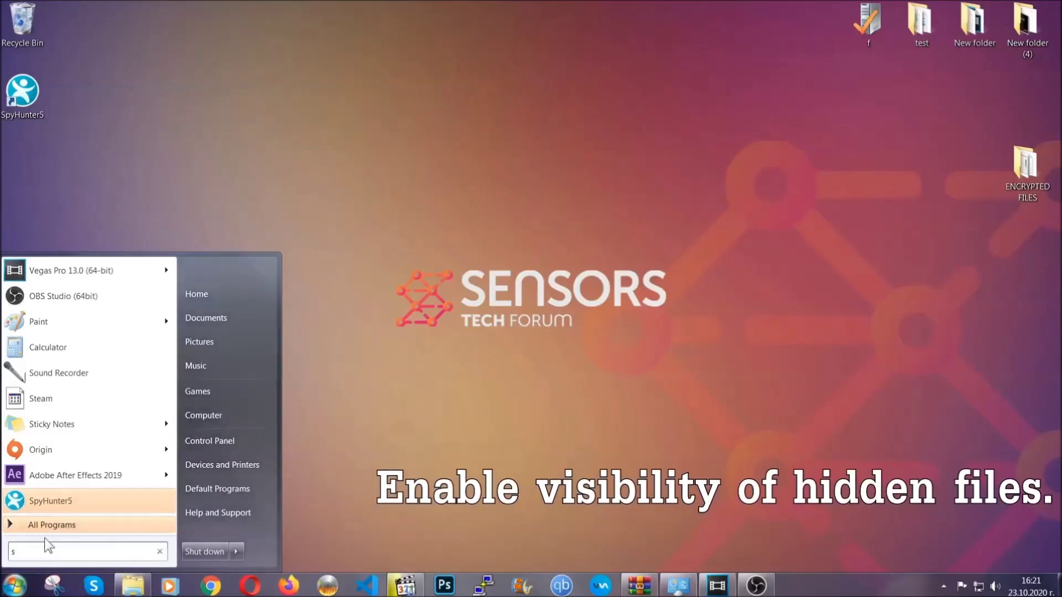
{"action": "type", "text": "howh"}
{"action": "key", "text": "BackSpace"}
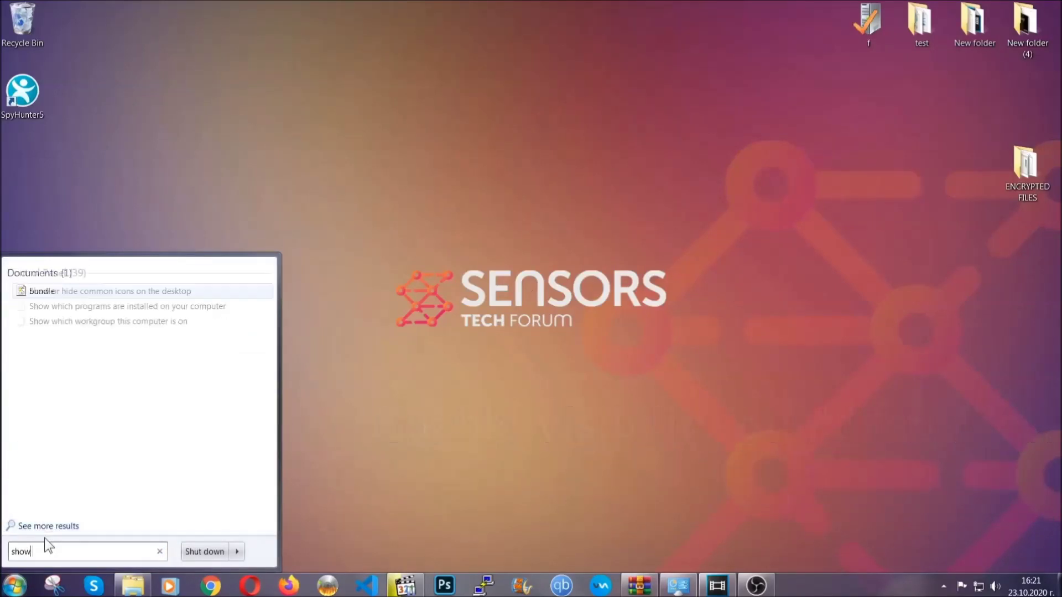
{"action": "type", "text": " hidden files"}
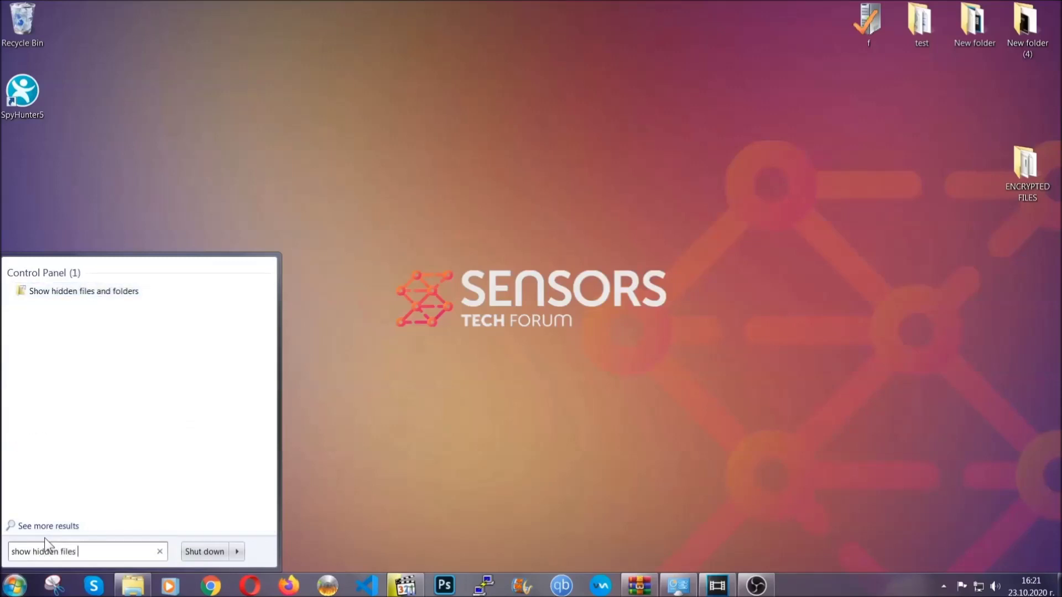
{"action": "type", "text": " and folders"}
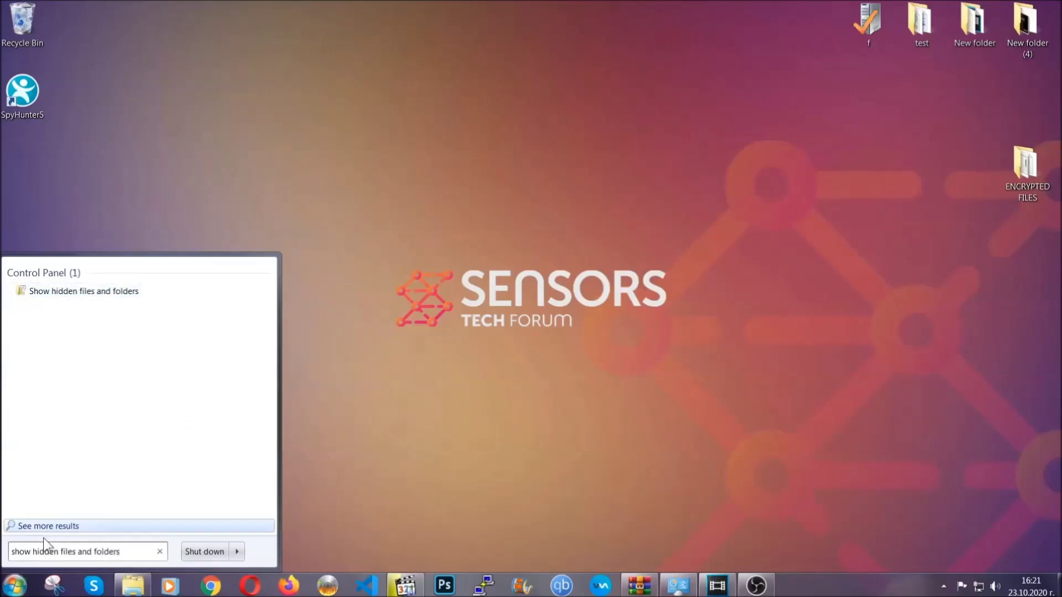
{"action": "left_click", "coordinate": [125, 292]}
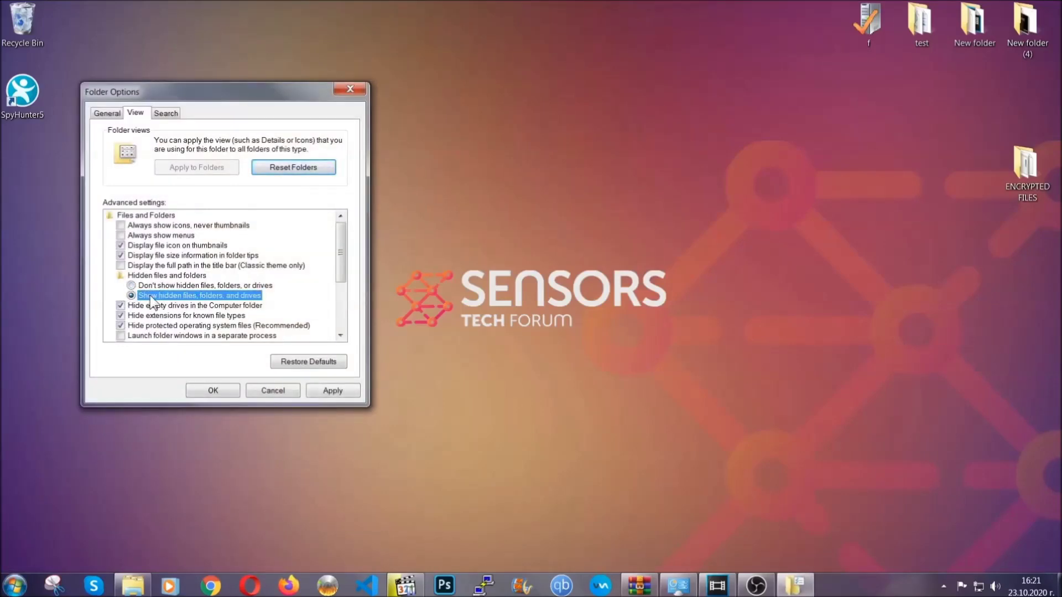
{"action": "left_click", "coordinate": [329, 394]}
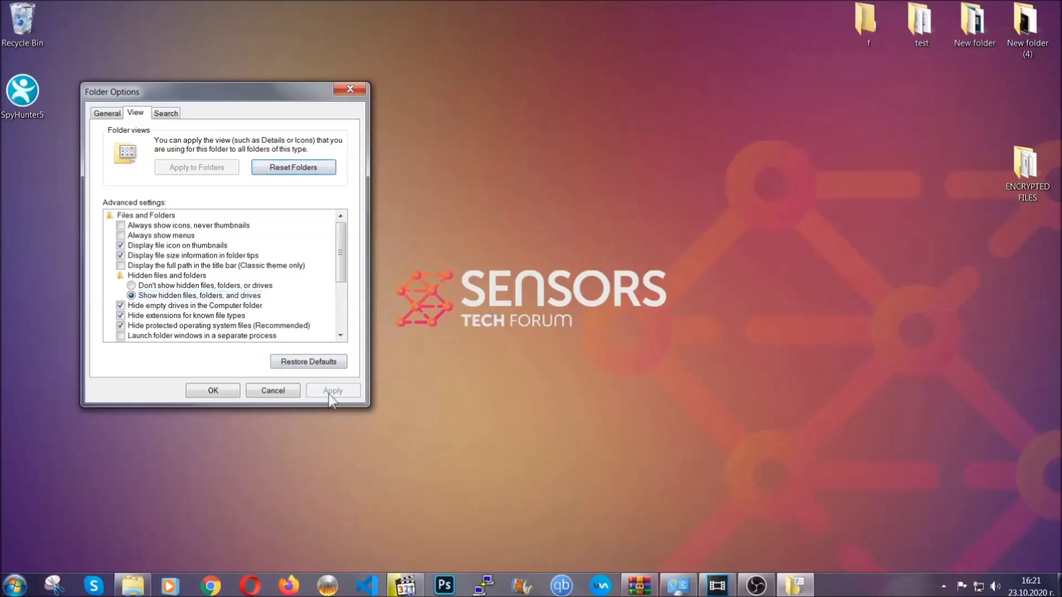
{"action": "left_click", "coordinate": [213, 391]}
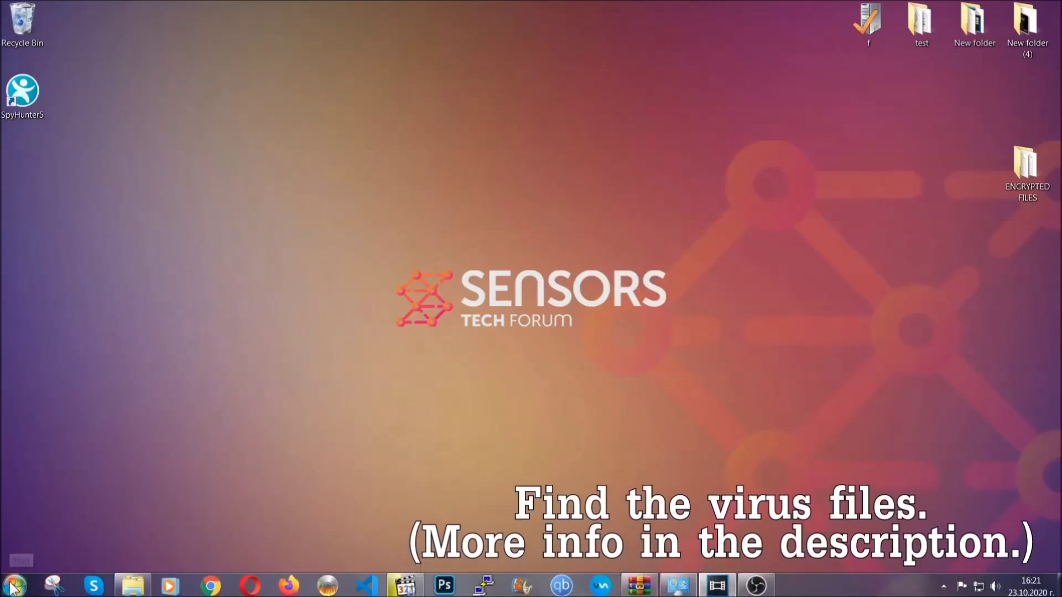
{"action": "key", "text": "super"}
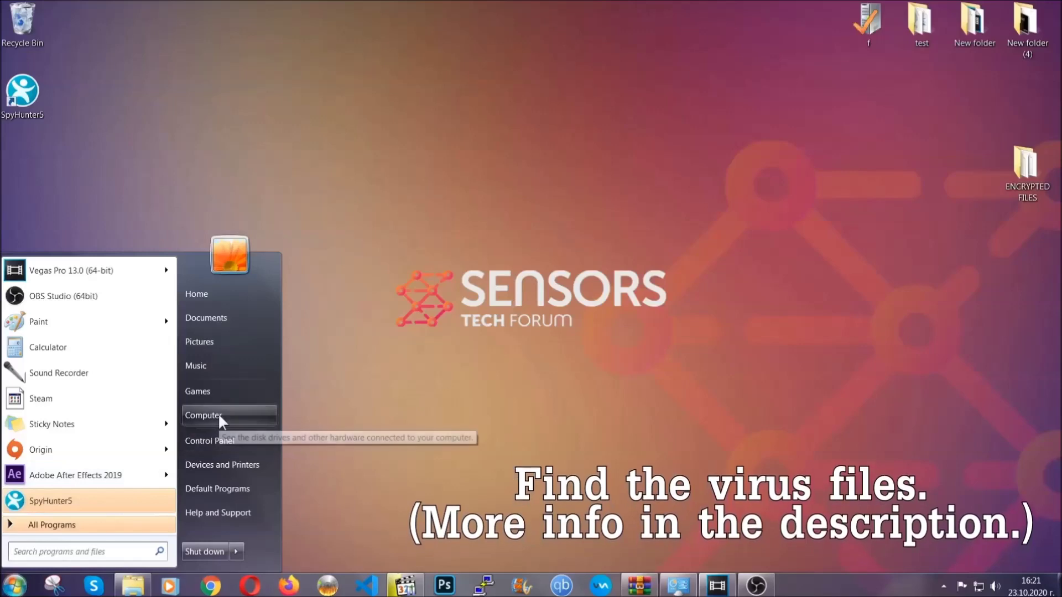
Step: Search Computer for 'fileextension:exe Example Virus Name'
{"action": "left_click", "coordinate": [218, 414]}
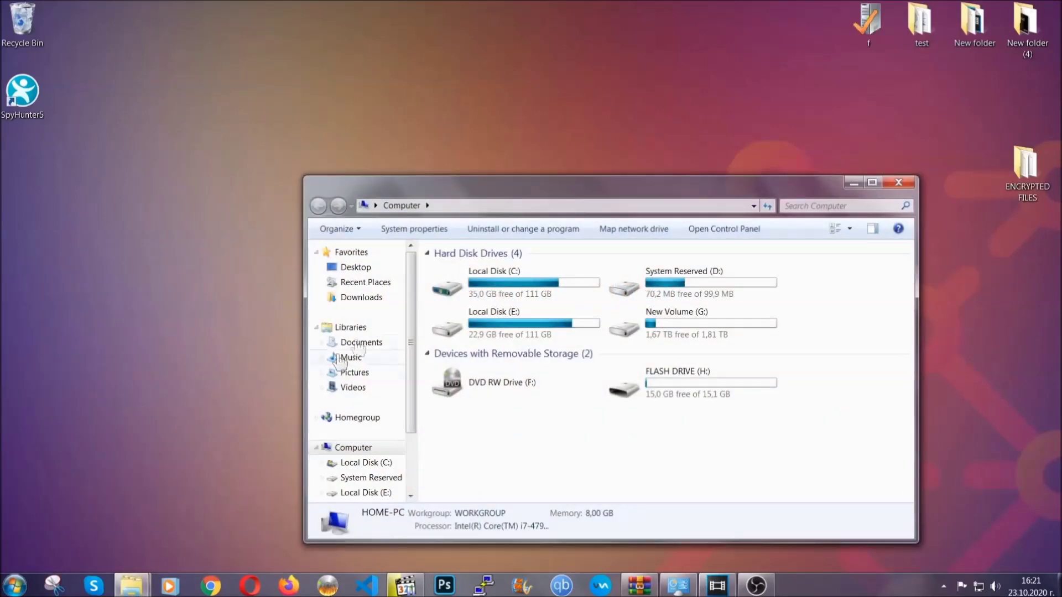
{"action": "left_click_drag", "start_coordinate": [578, 194], "coordinate": [509, 148]}
{"action": "type", "text": "files"}
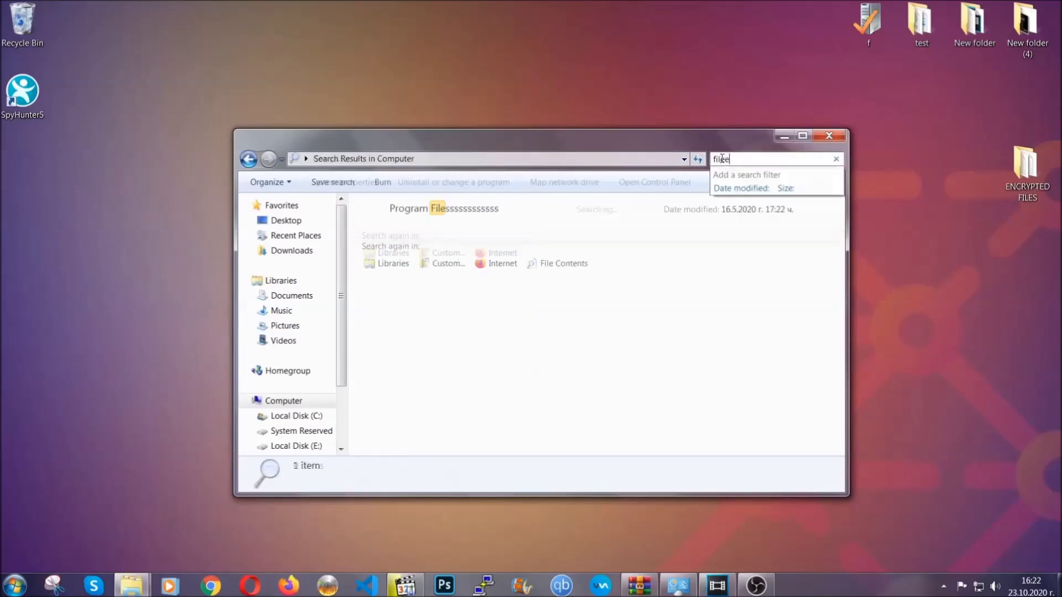
{"action": "type", "text": "extension:exe "}
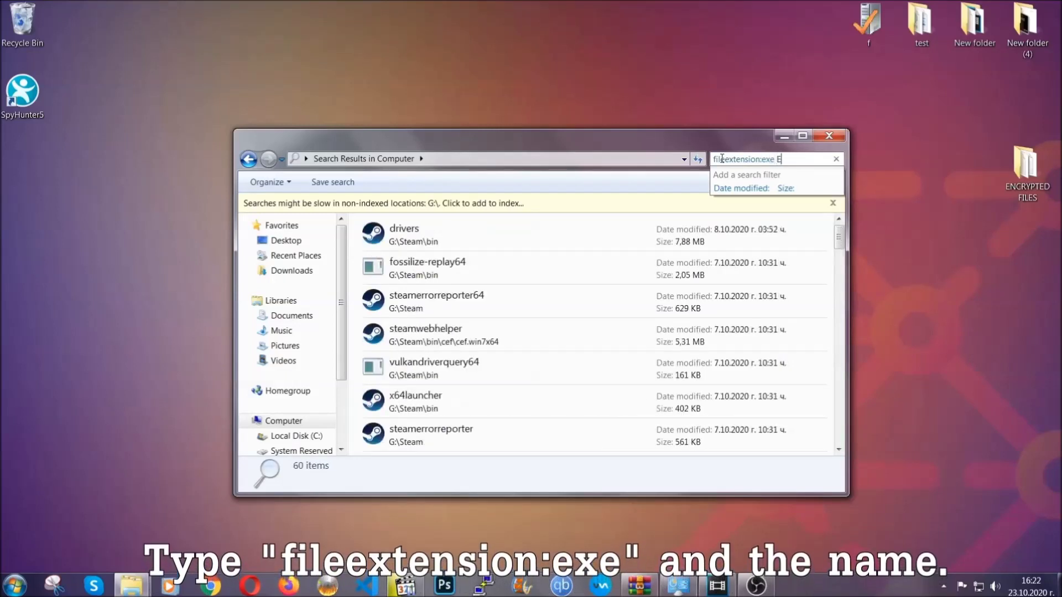
{"action": "type", "text": "Exampl"}
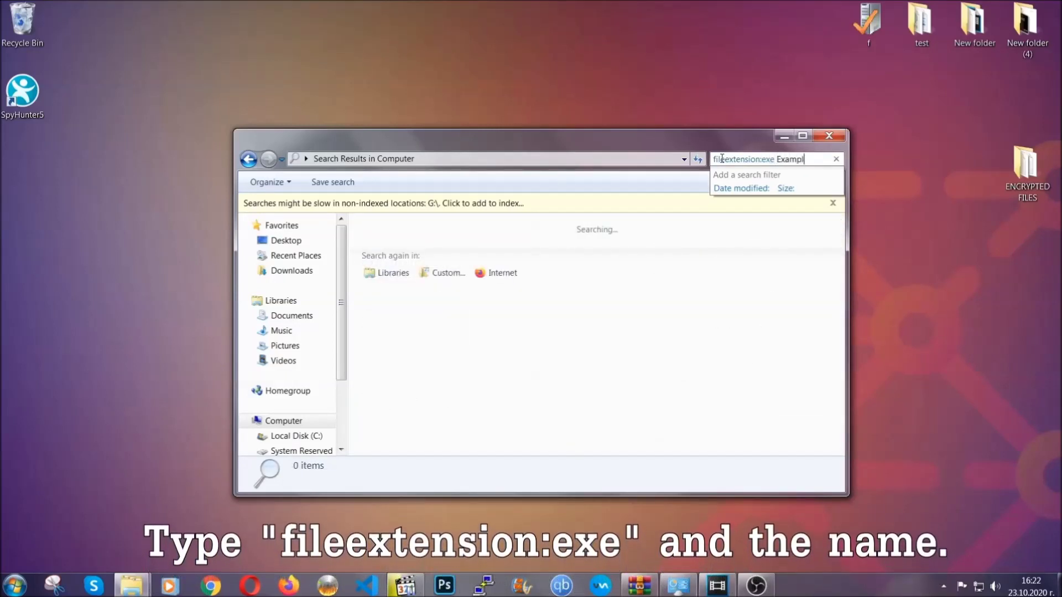
{"action": "type", "text": "e Virus Name"}
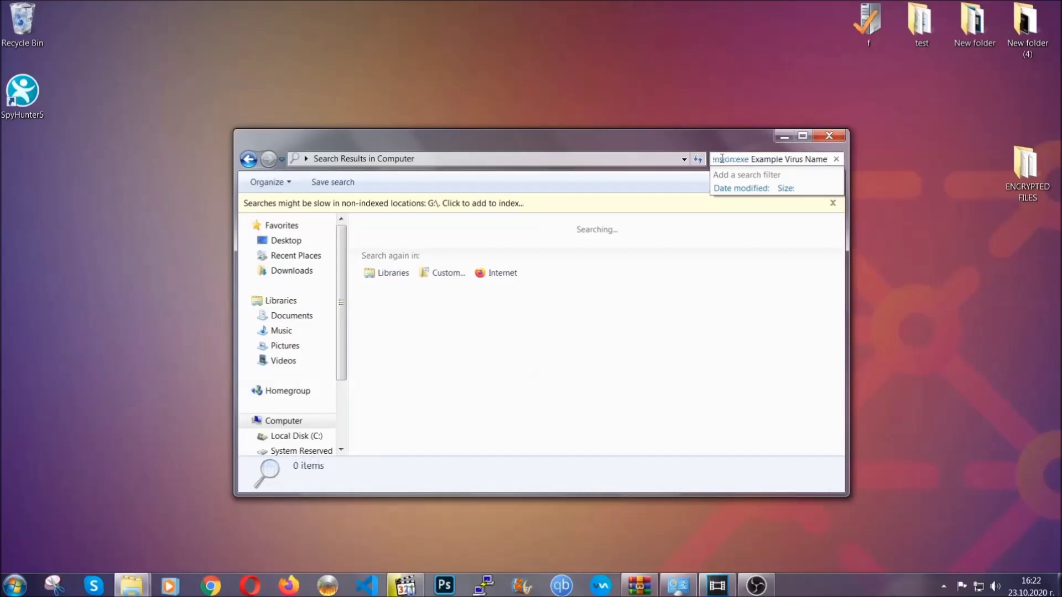
{"action": "key", "text": "Return"}
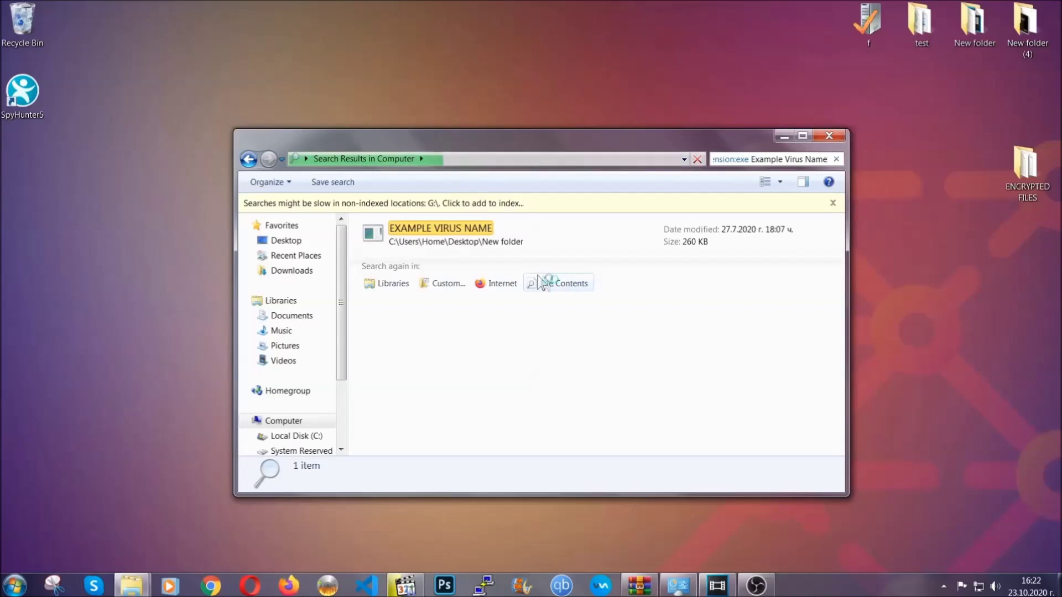
Step: Delete the found EXAMPLE VIRUS NAME executable to the Recycle Bin and close the results window
{"action": "left_click", "coordinate": [464, 224]}
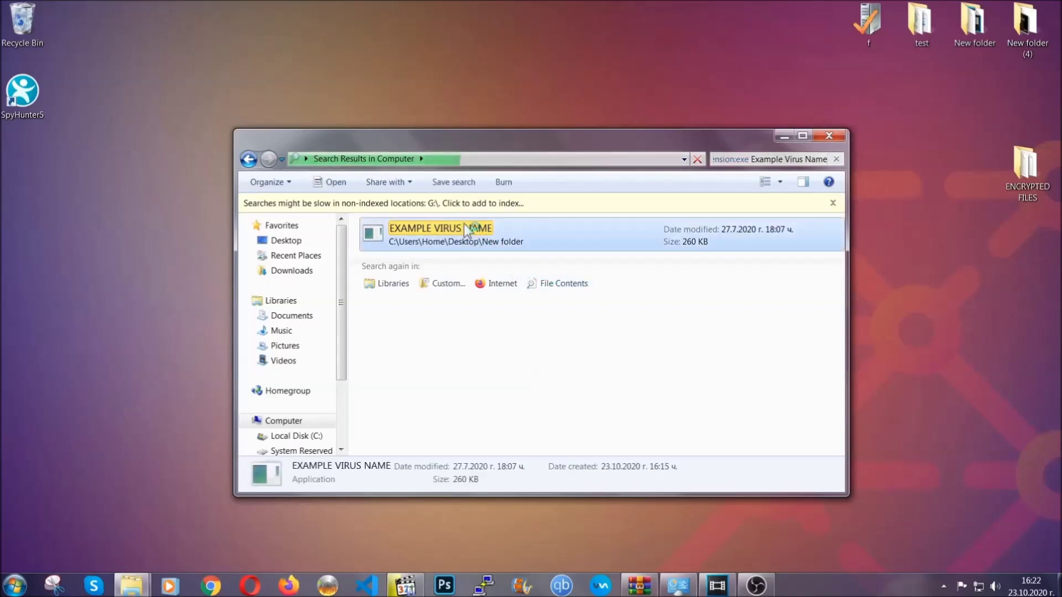
{"action": "right_click", "coordinate": [467, 232]}
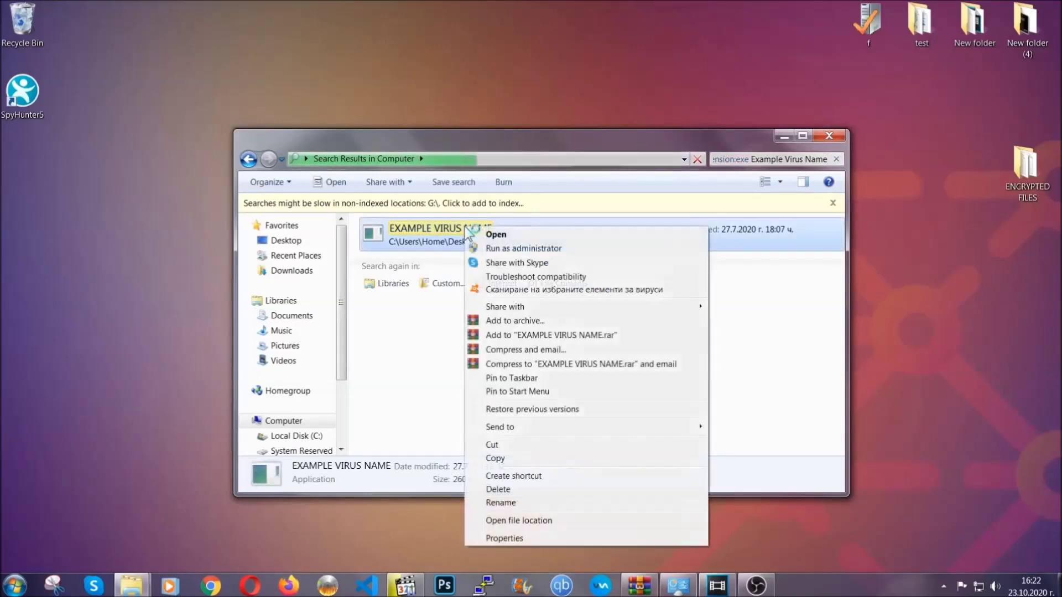
{"action": "left_click", "coordinate": [501, 489]}
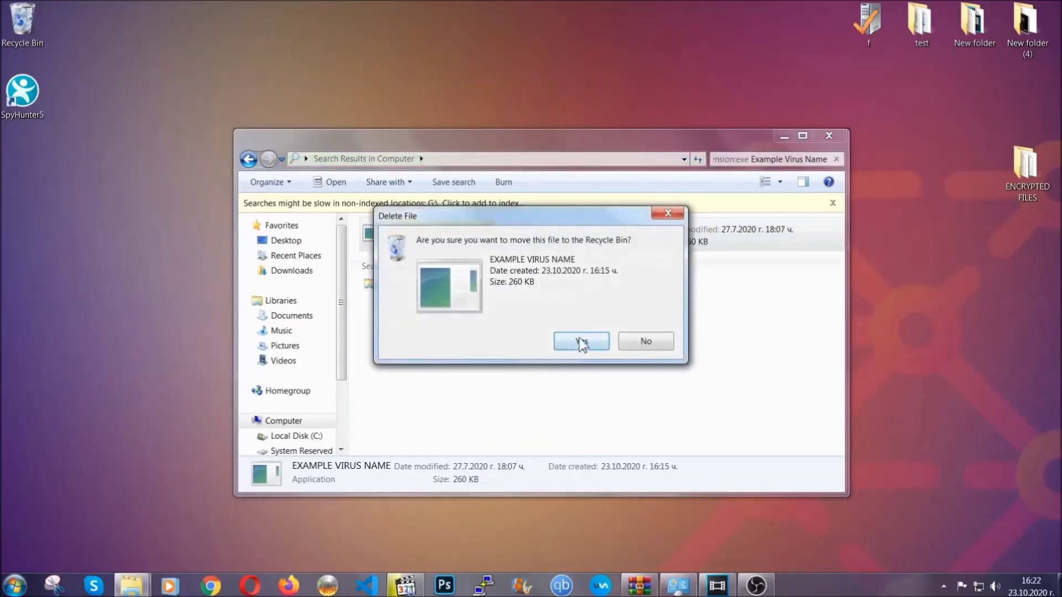
{"action": "left_click", "coordinate": [580, 343]}
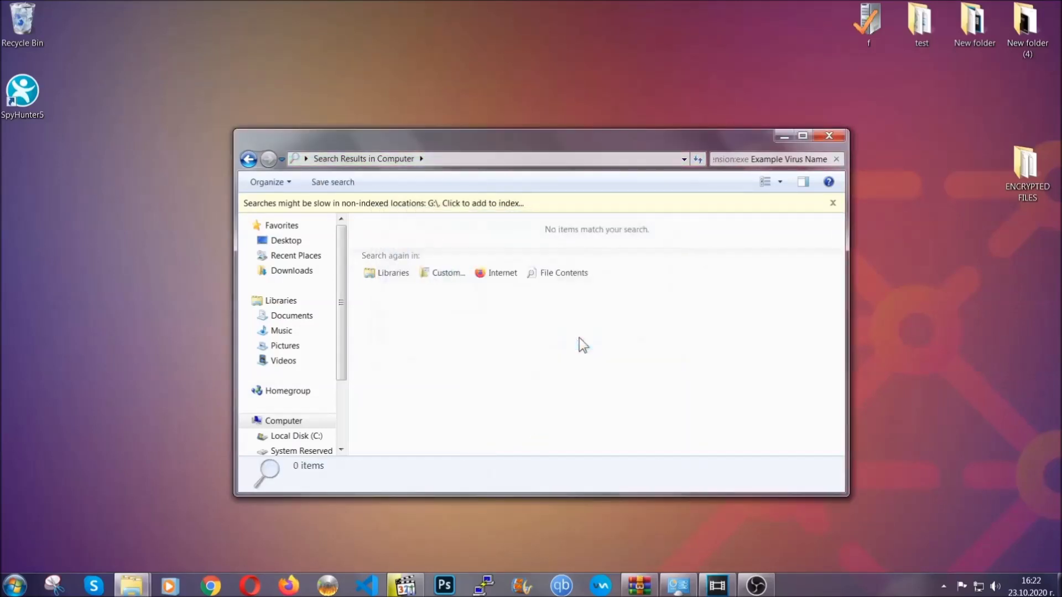
{"action": "left_click", "coordinate": [829, 134]}
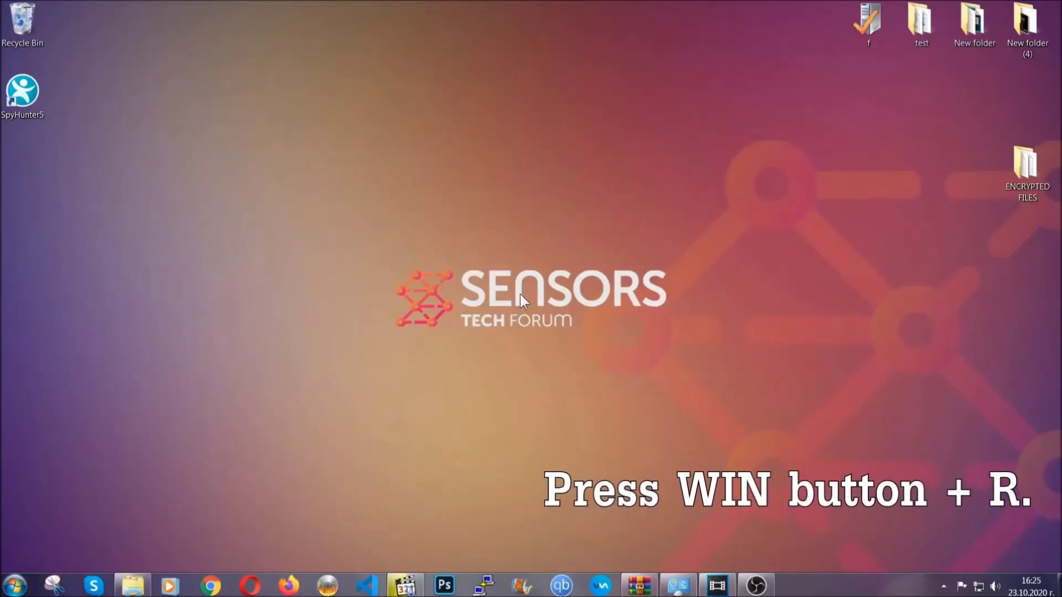
Step: Launch Registry Editor by running REGEDIT from the Win+R Run dialog in place of 'cmd'
{"action": "key", "text": "super+r"}
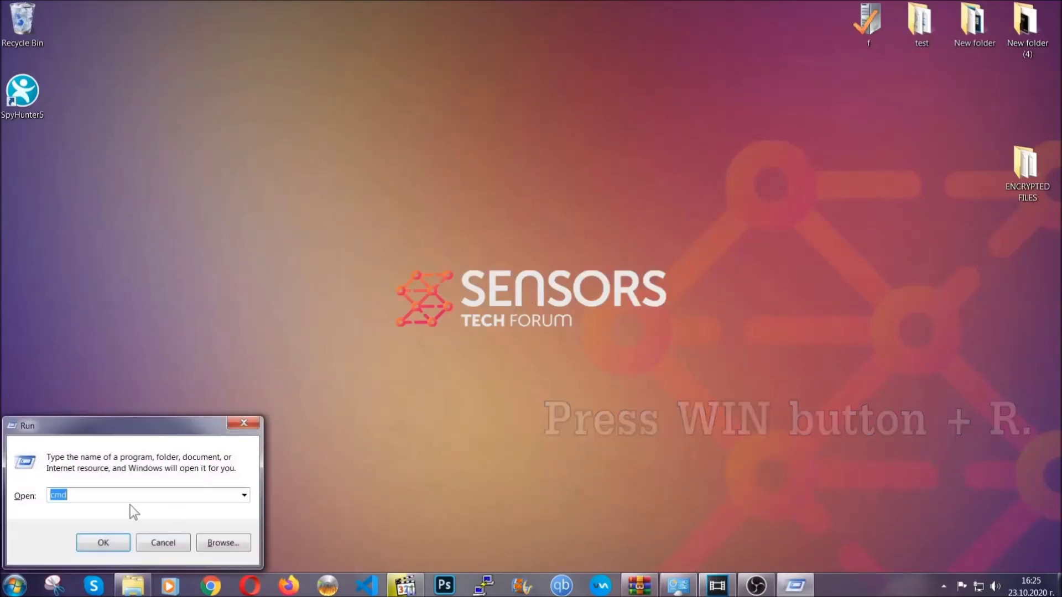
{"action": "left_click", "coordinate": [104, 498]}
{"action": "left_click_drag", "start_coordinate": [100, 502], "coordinate": [14, 500]}
{"action": "type", "text": "REGEDIT"}
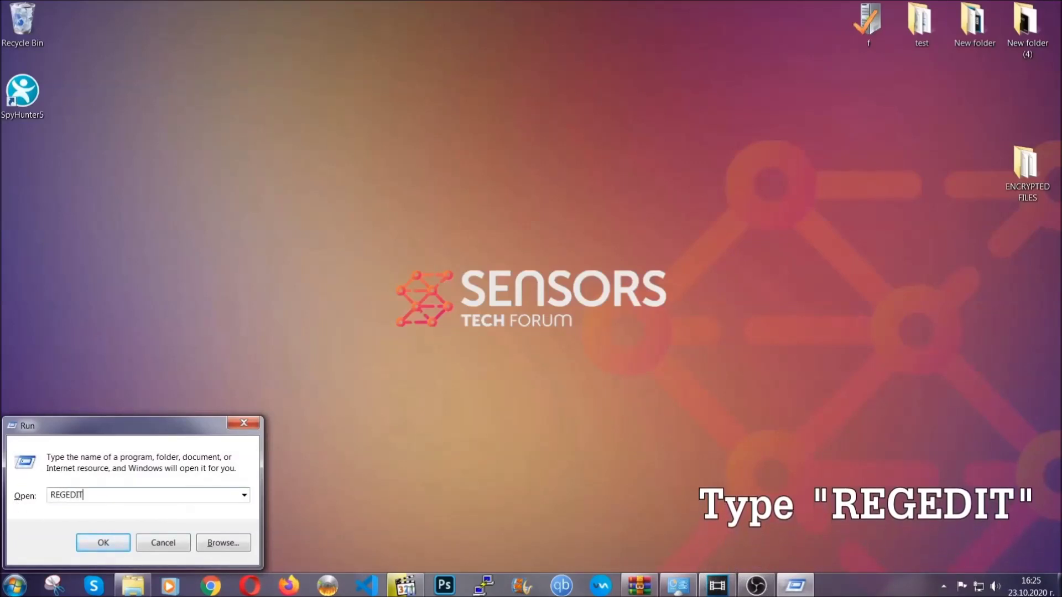
{"action": "left_click", "coordinate": [93, 541]}
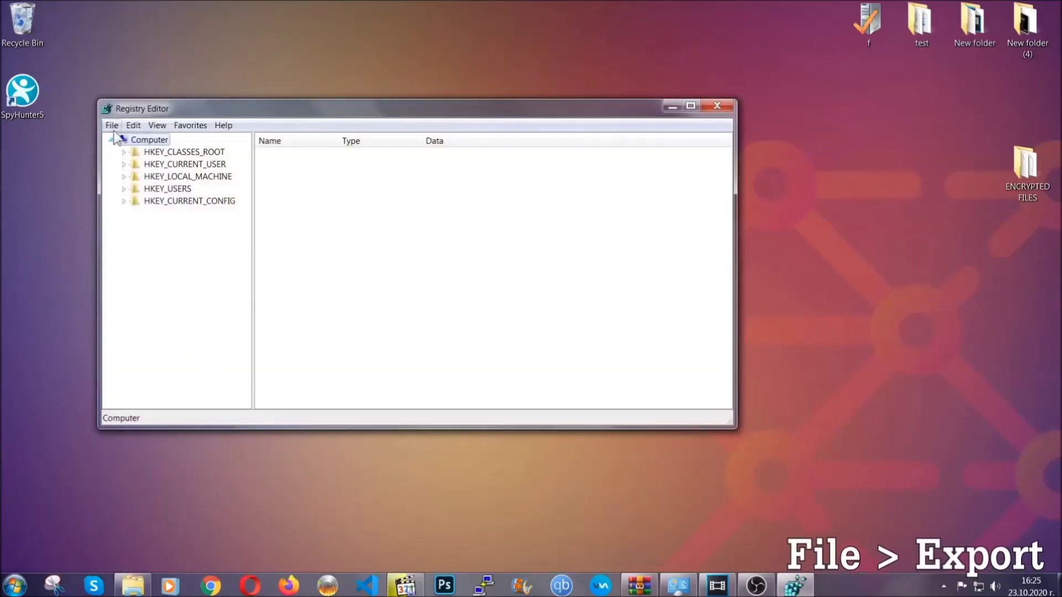
Step: Export the entire registry to BACKUP.reg on the Desktop via File > Export
{"action": "left_click", "coordinate": [112, 127]}
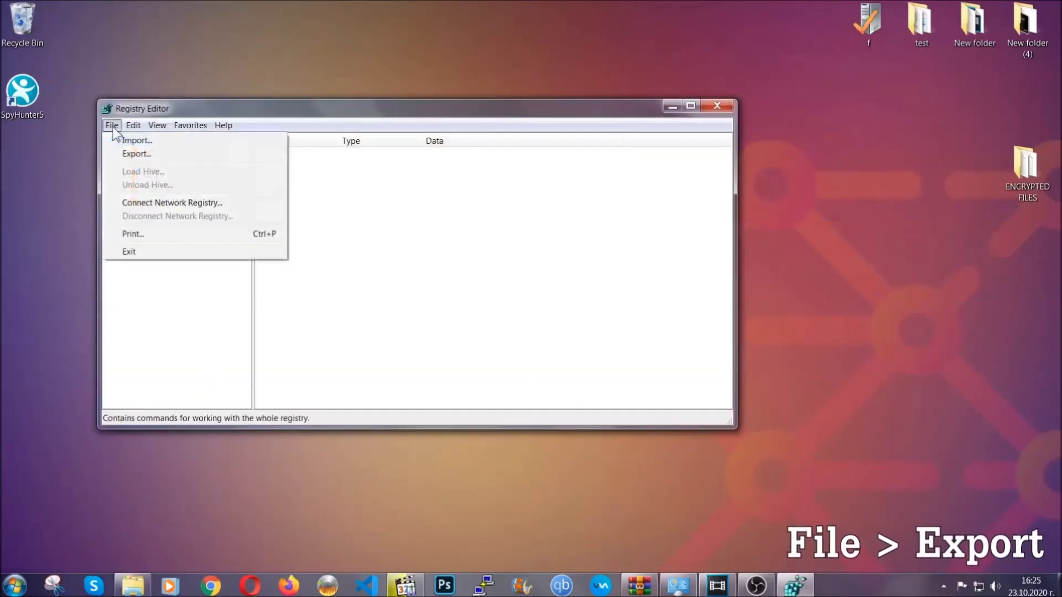
{"action": "left_click", "coordinate": [137, 153]}
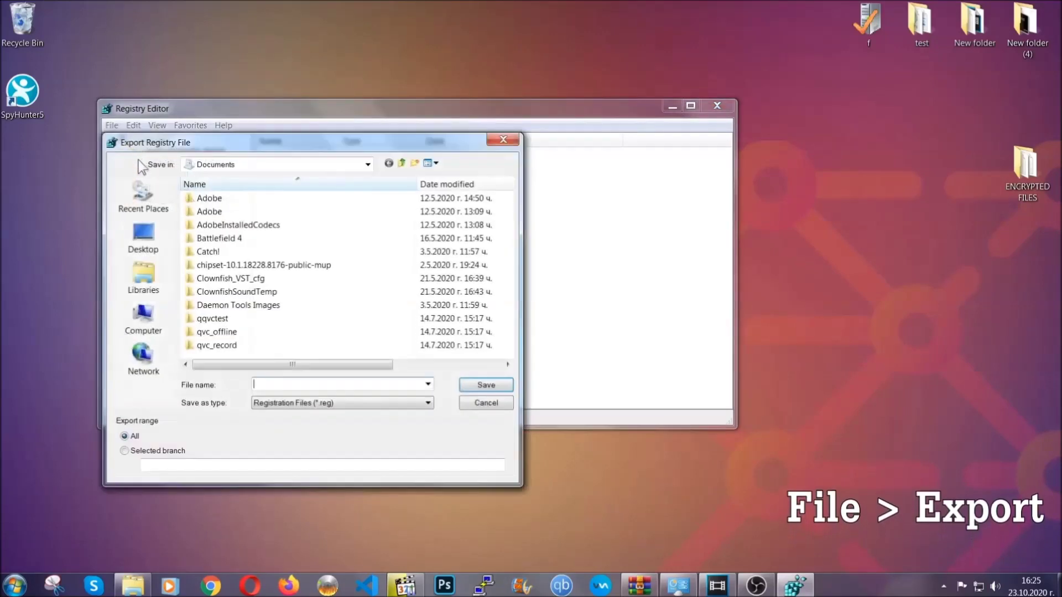
{"action": "left_click", "coordinate": [141, 236]}
{"action": "type", "text": "BACKUP"}
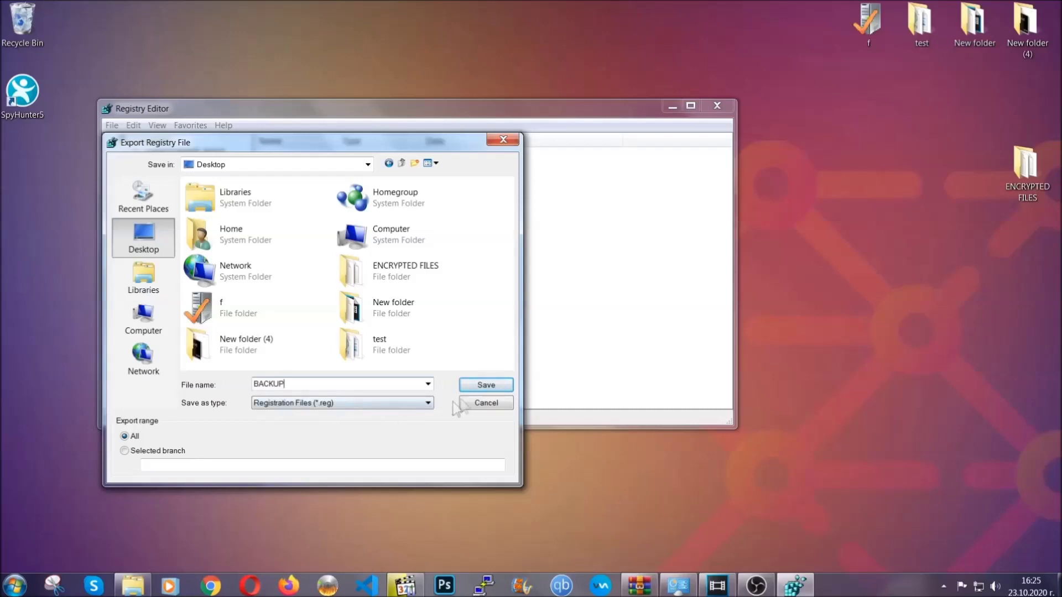
{"action": "left_click", "coordinate": [481, 389]}
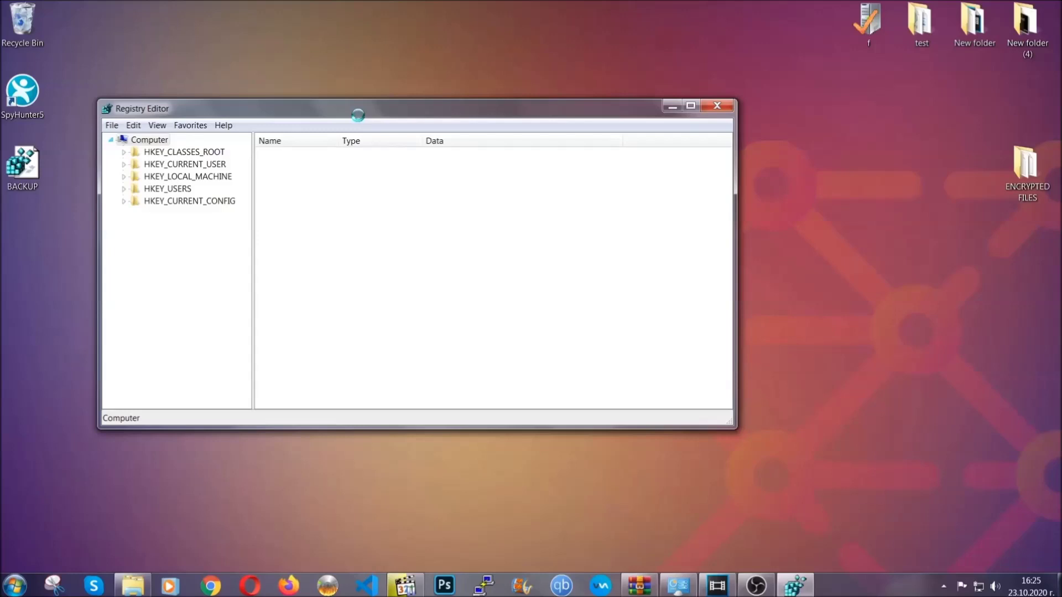
{"action": "left_click_drag", "start_coordinate": [358, 117], "coordinate": [463, 151]}
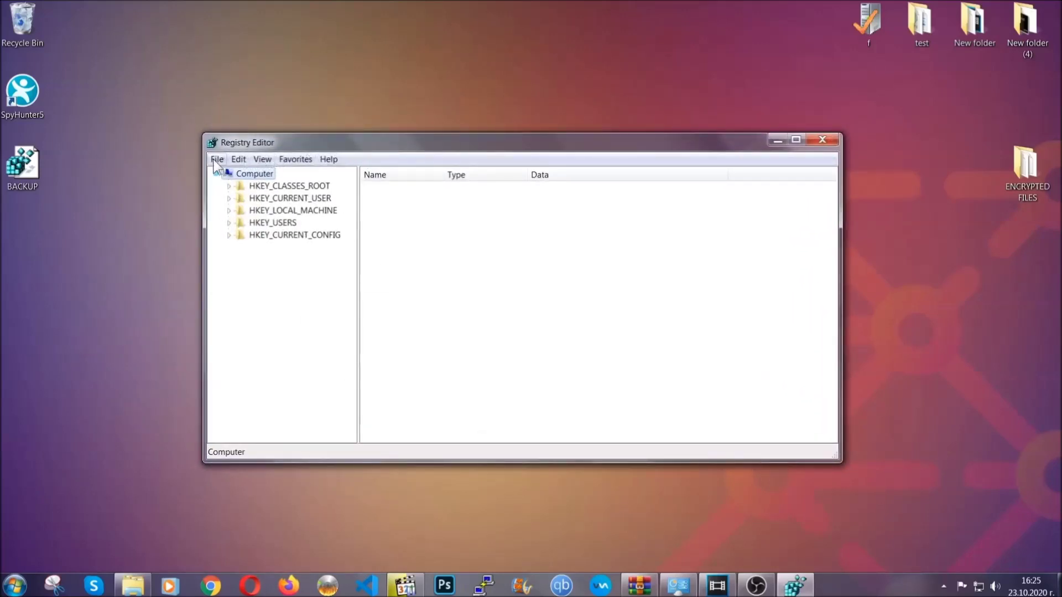
{"action": "left_click", "coordinate": [217, 159]}
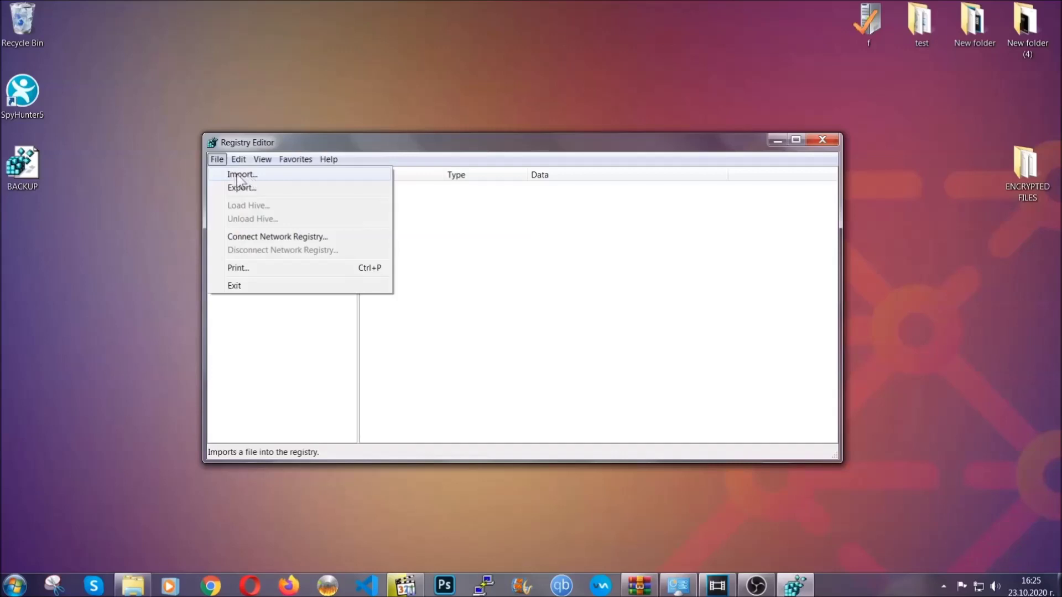
{"action": "left_click", "coordinate": [219, 160]}
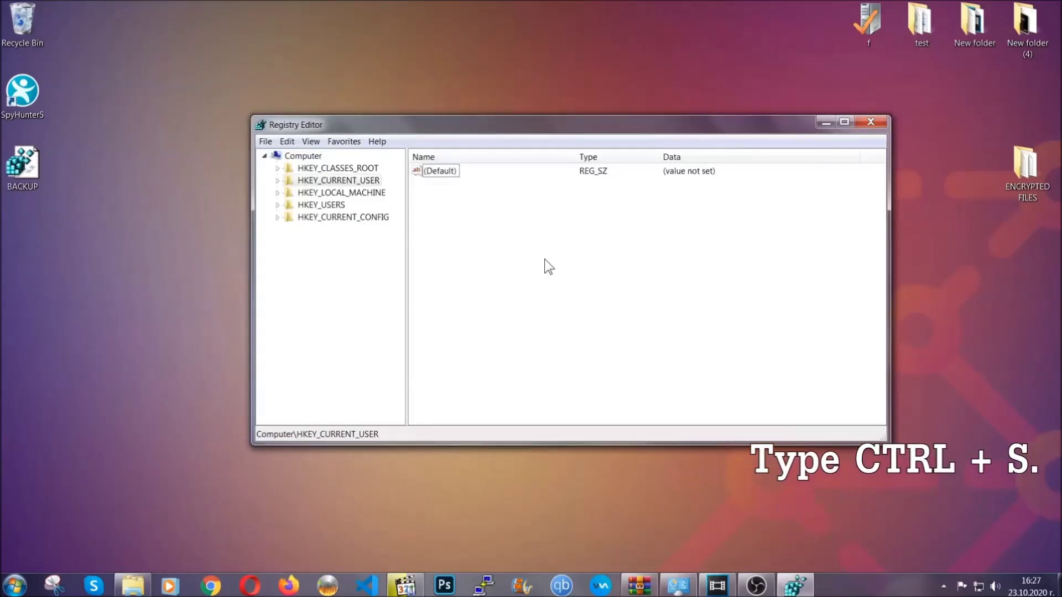
Step: Find RunOnce with Ctrl+F and select the neighboring Run key listing CCXProcess, Skype and THE VIRUS values
{"action": "key", "text": "ctrl+f"}
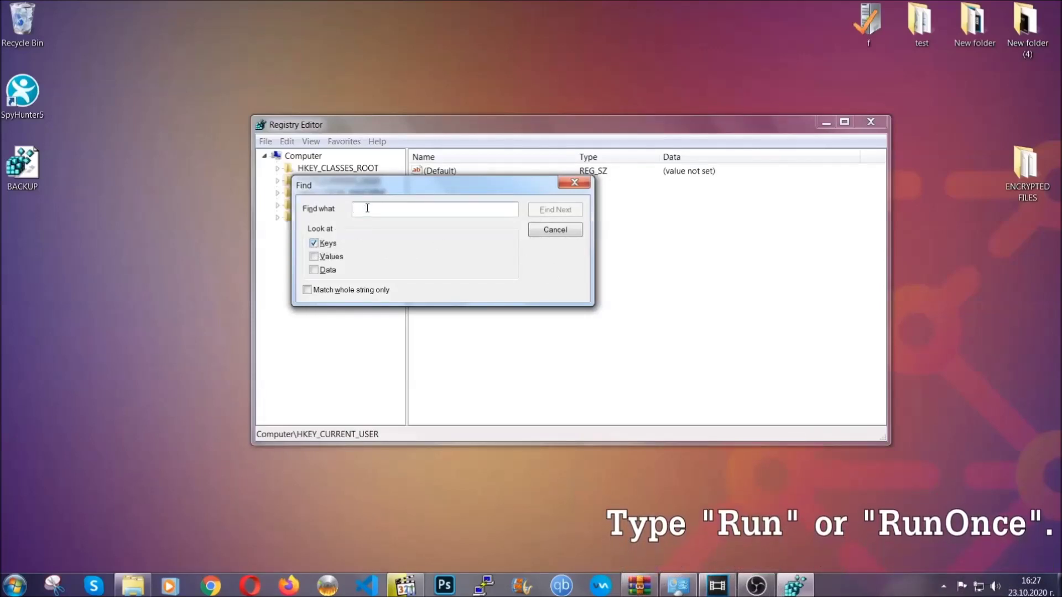
{"action": "type", "text": "RunO"}
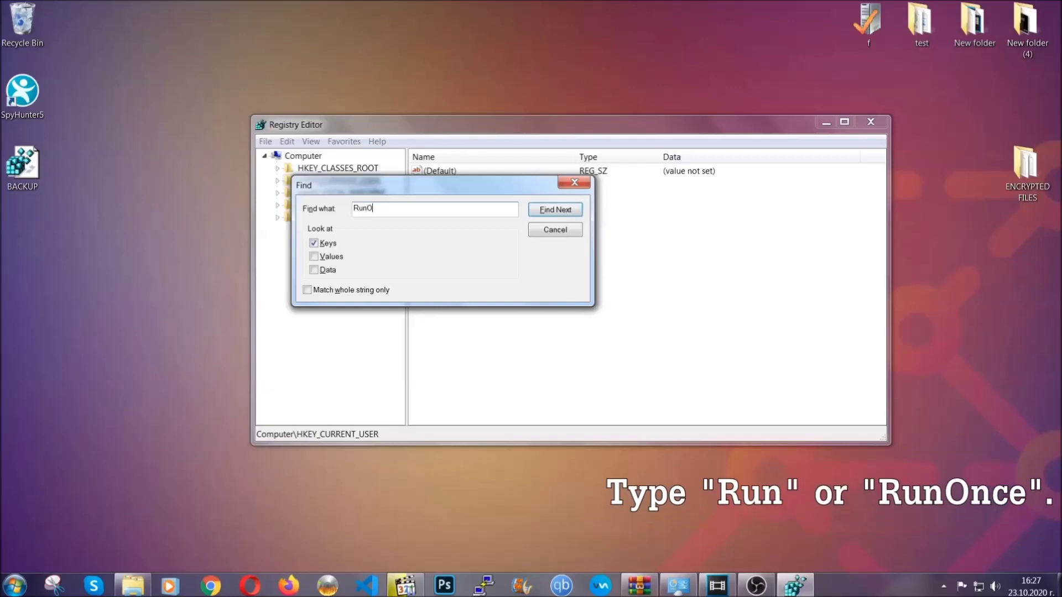
{"action": "type", "text": "nce"}
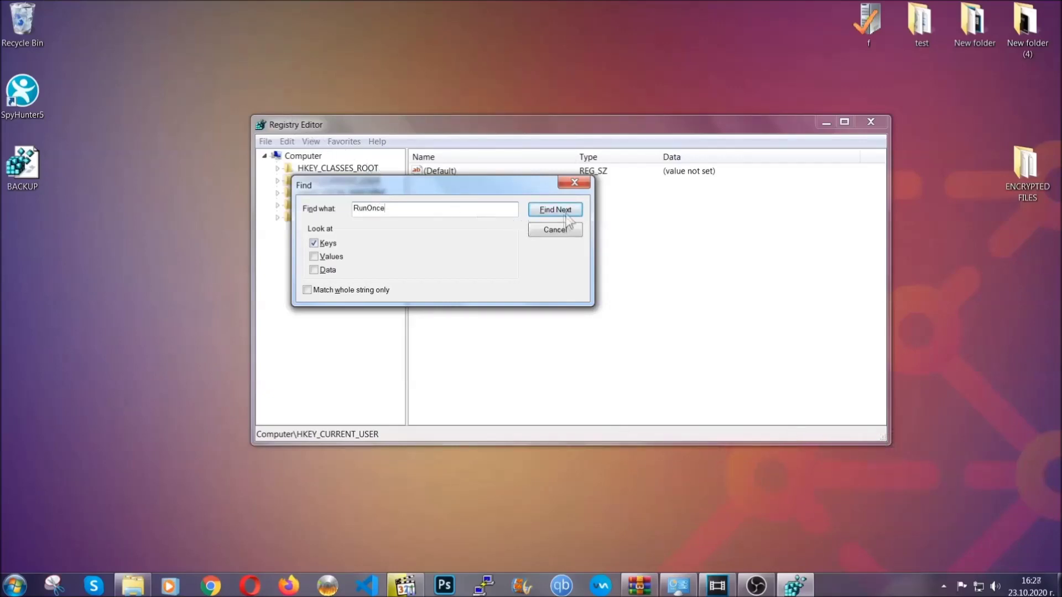
{"action": "left_click", "coordinate": [555, 209]}
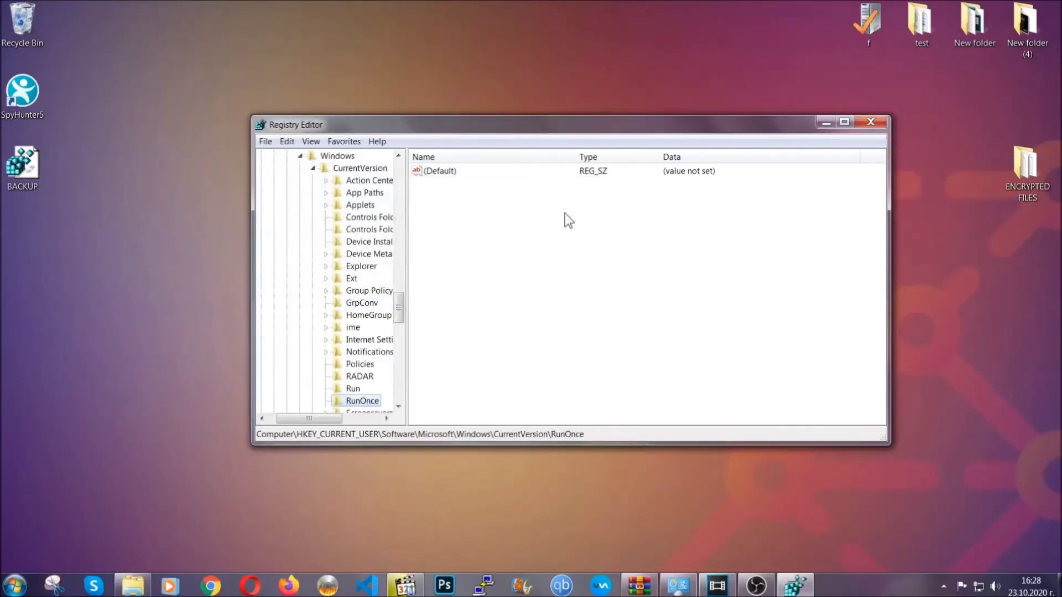
{"action": "scroll", "coordinate": [401, 315], "scroll_direction": "down", "scroll_amount": 2}
{"action": "scroll", "coordinate": [401, 318], "scroll_direction": "down", "scroll_amount": 1}
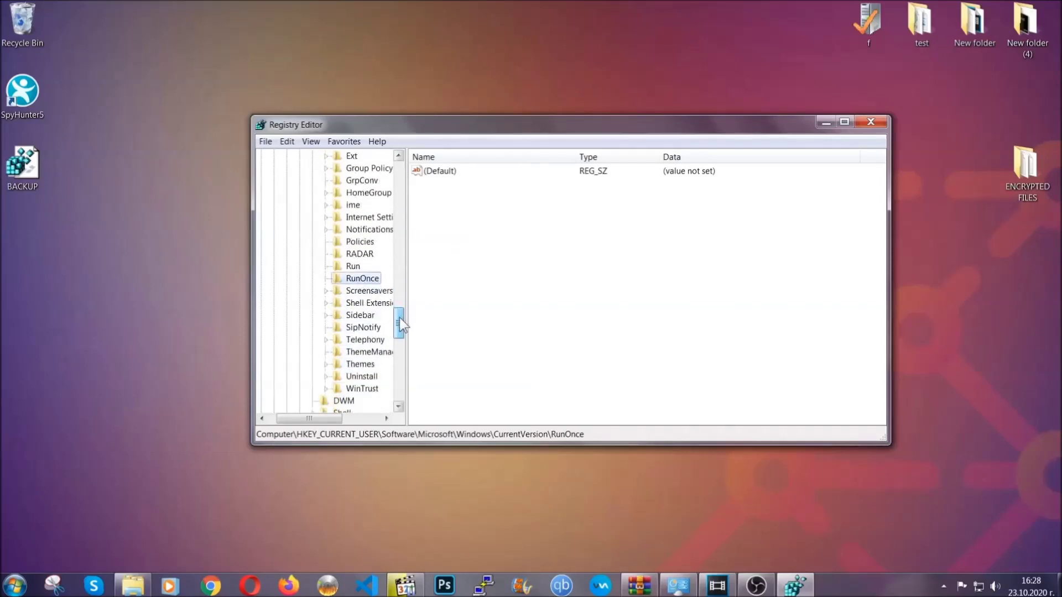
{"action": "left_click", "coordinate": [353, 266]}
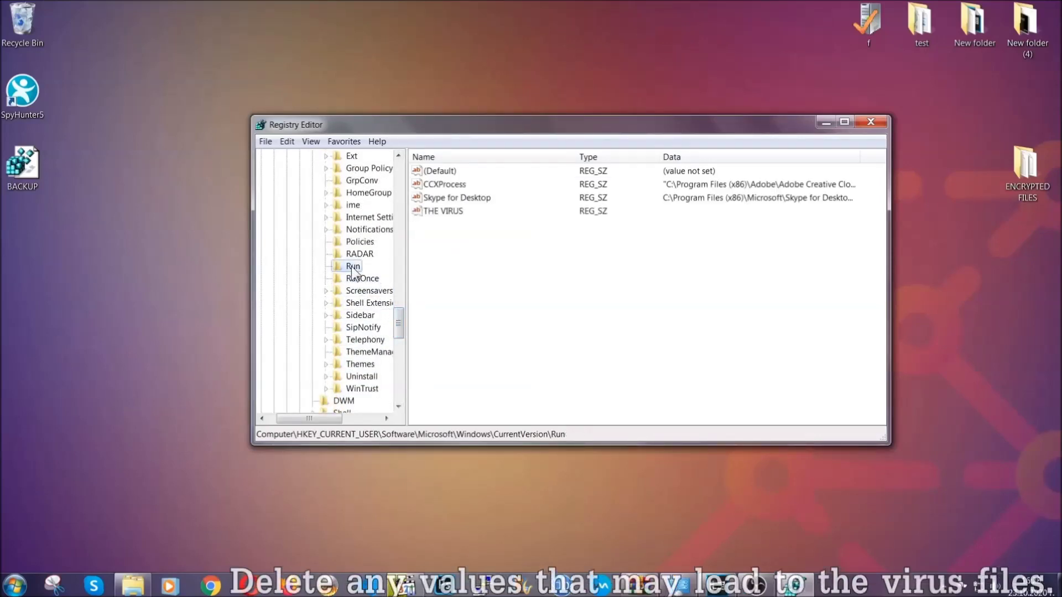
Step: Delete the THE VIRUS value from the Run key and confirm the permanent deletion
{"action": "left_click", "coordinate": [436, 213]}
{"action": "right_click", "coordinate": [435, 213]}
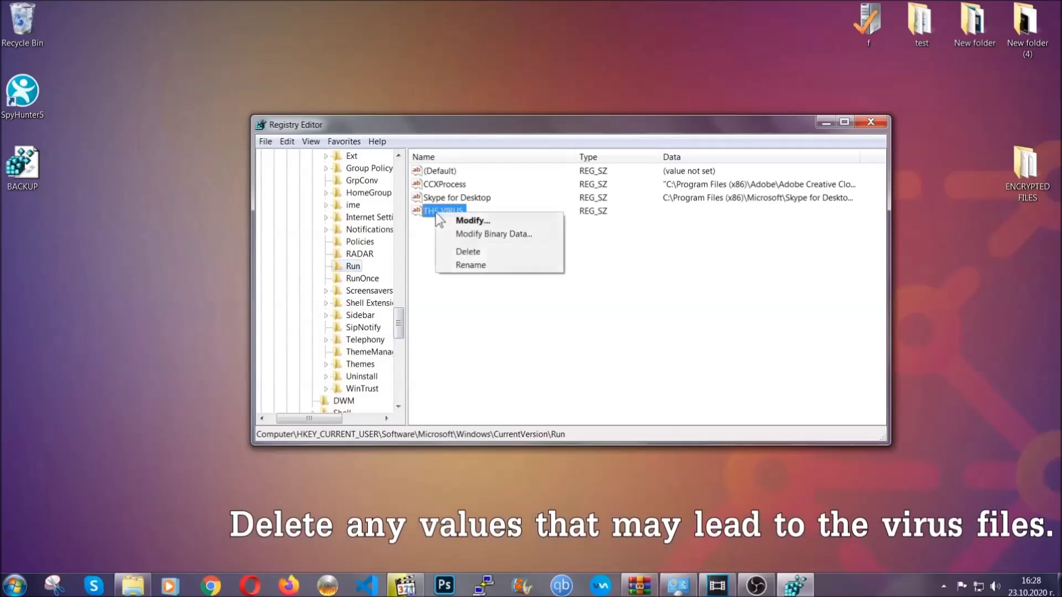
{"action": "left_click", "coordinate": [459, 250]}
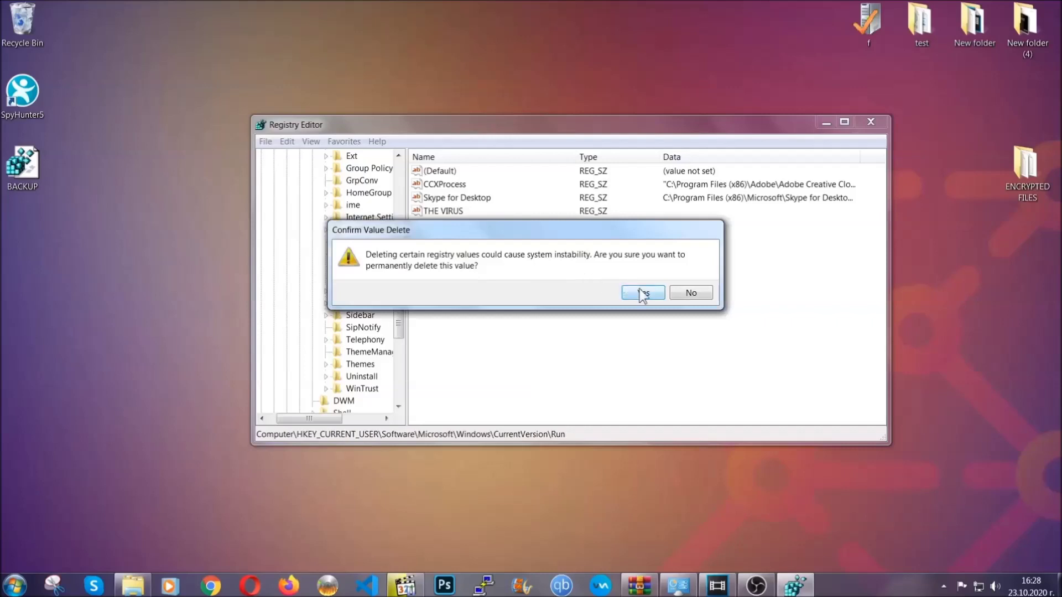
{"action": "left_click", "coordinate": [643, 294]}
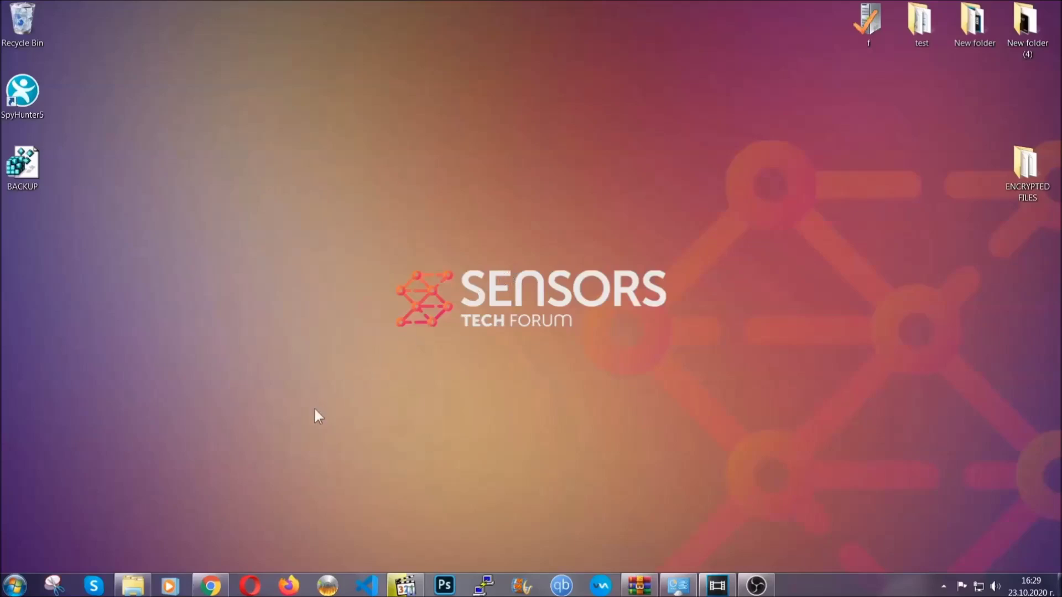
Step: Restore Chrome and select the full SensorsTechForum recovery-article web address
{"action": "left_click", "coordinate": [212, 586]}
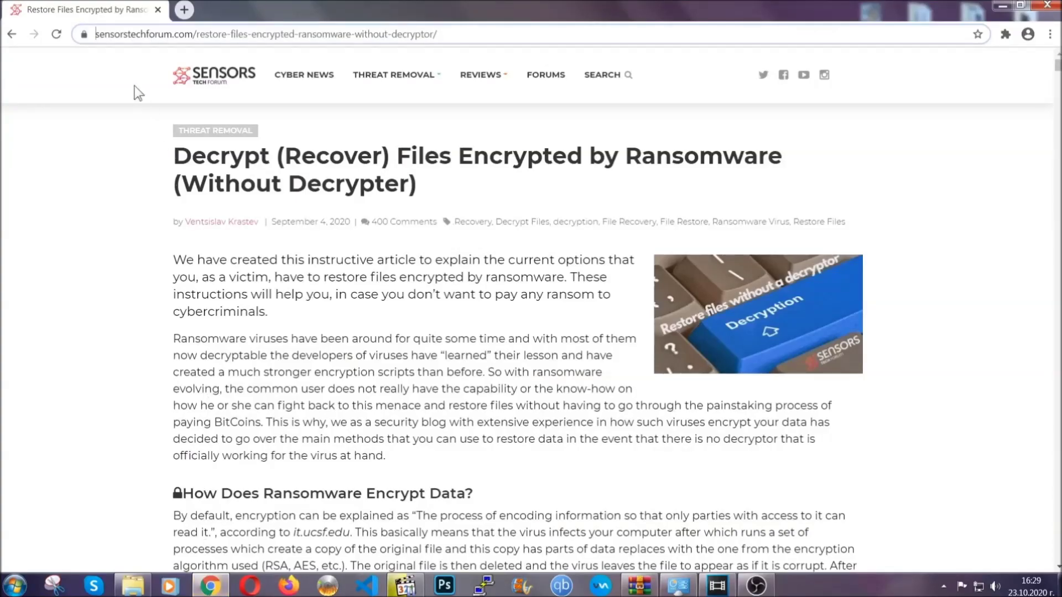
{"action": "left_click", "coordinate": [97, 34]}
{"action": "left_click_drag", "start_coordinate": [97, 34], "coordinate": [478, 39]}
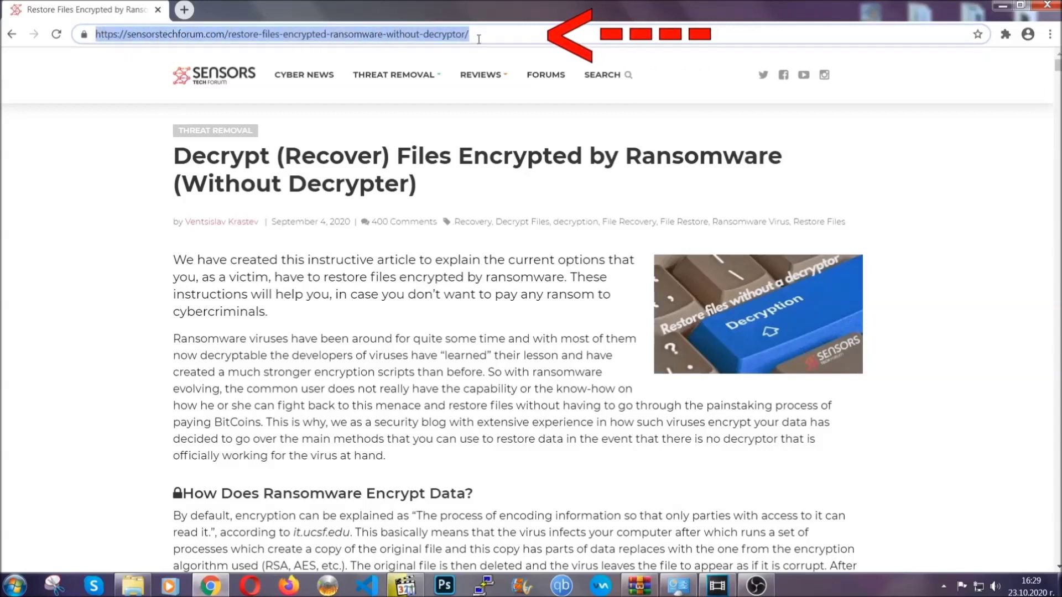
{"action": "mouse_move", "coordinate": [481, 76]}
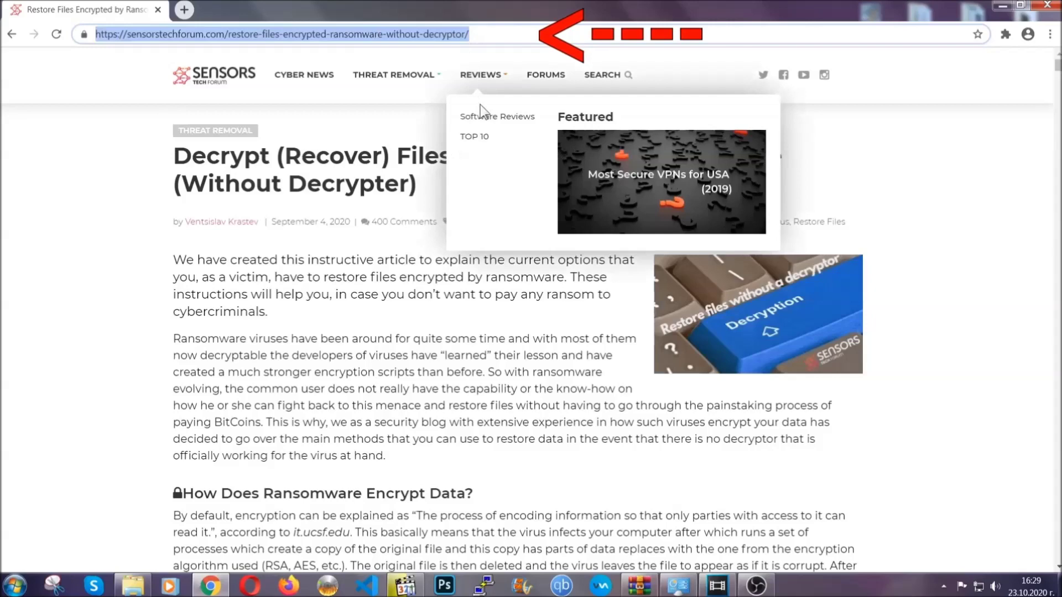
{"action": "scroll", "coordinate": [546, 302], "scroll_direction": "down", "scroll_amount": 3}
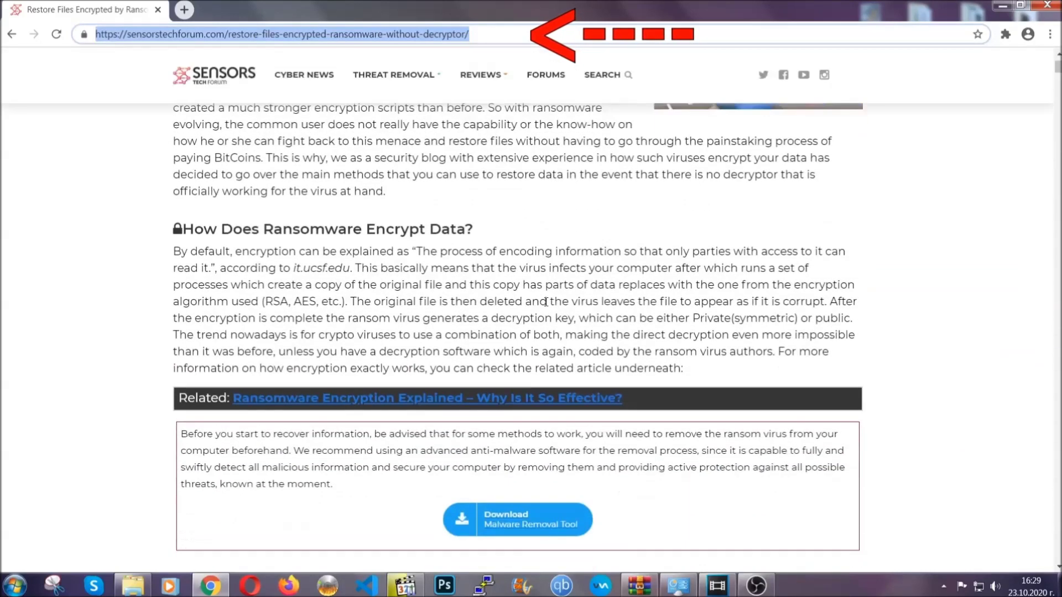
{"action": "scroll", "coordinate": [546, 301], "scroll_direction": "down", "scroll_amount": 2}
{"action": "scroll", "coordinate": [547, 301], "scroll_direction": "down", "scroll_amount": 2}
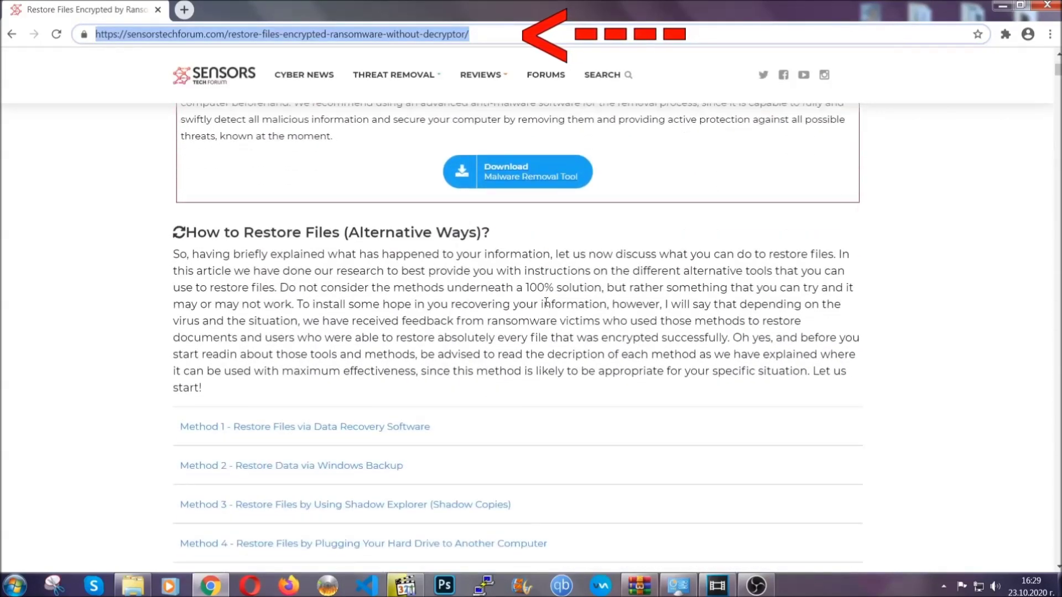
{"action": "scroll", "coordinate": [546, 302], "scroll_direction": "down", "scroll_amount": 1}
{"action": "scroll", "coordinate": [537, 300], "scroll_direction": "down", "scroll_amount": 2}
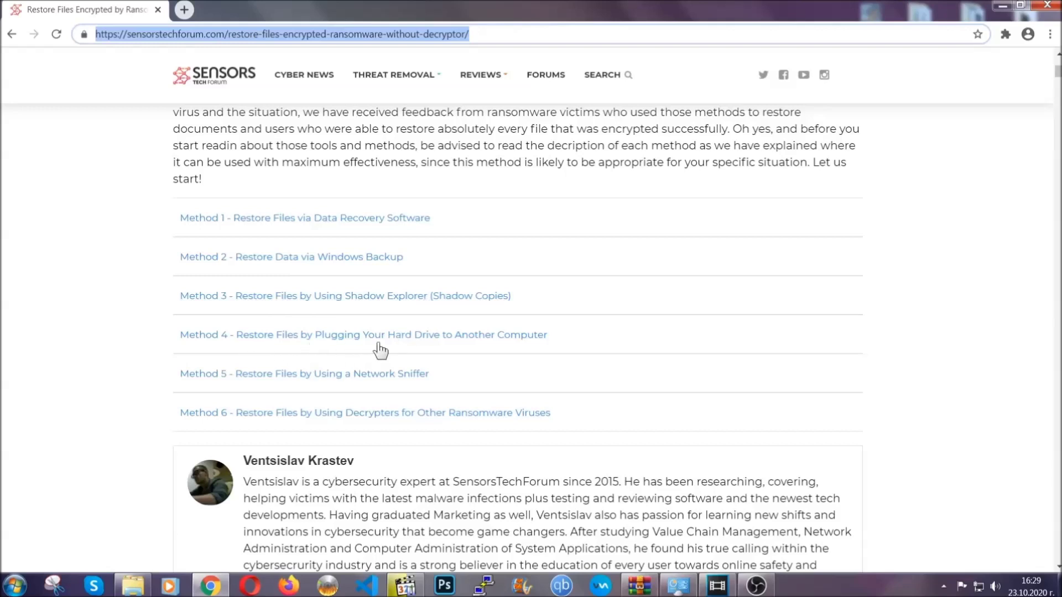
Step: Expand Method 2 – Restore Data via Windows Backup and highlight its summary details
{"action": "left_click", "coordinate": [332, 257]}
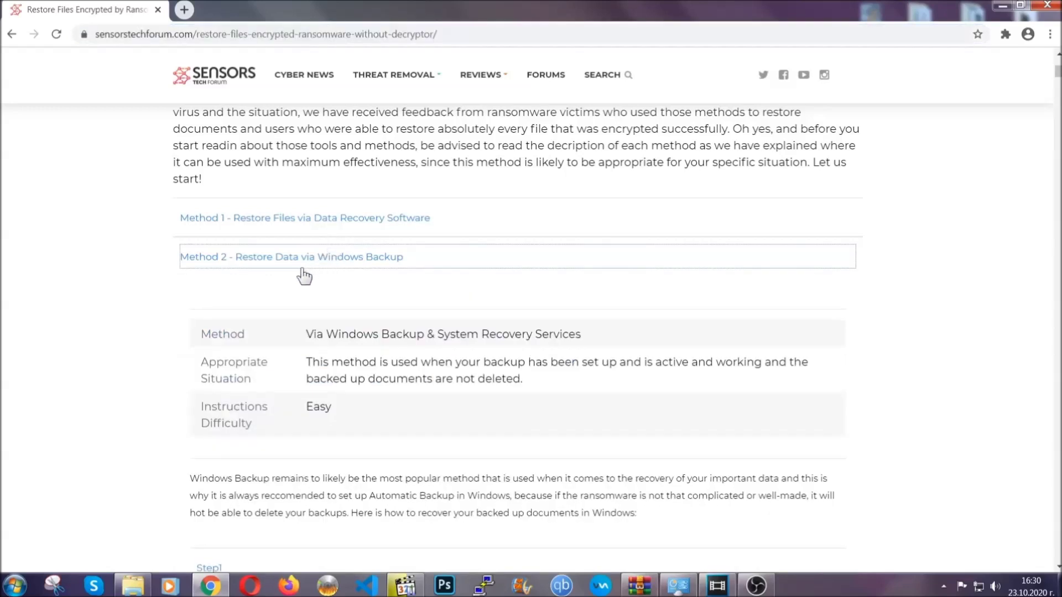
{"action": "left_click_drag", "start_coordinate": [307, 332], "coordinate": [373, 411]}
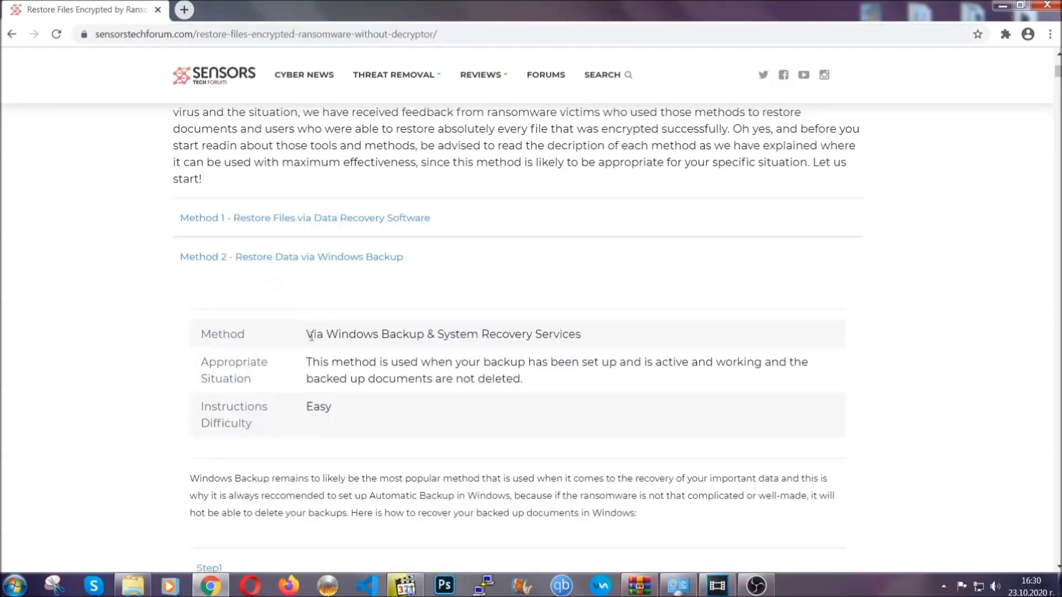
{"action": "left_click", "coordinate": [377, 414]}
{"action": "scroll", "coordinate": [378, 412], "scroll_direction": "down", "scroll_amount": 3}
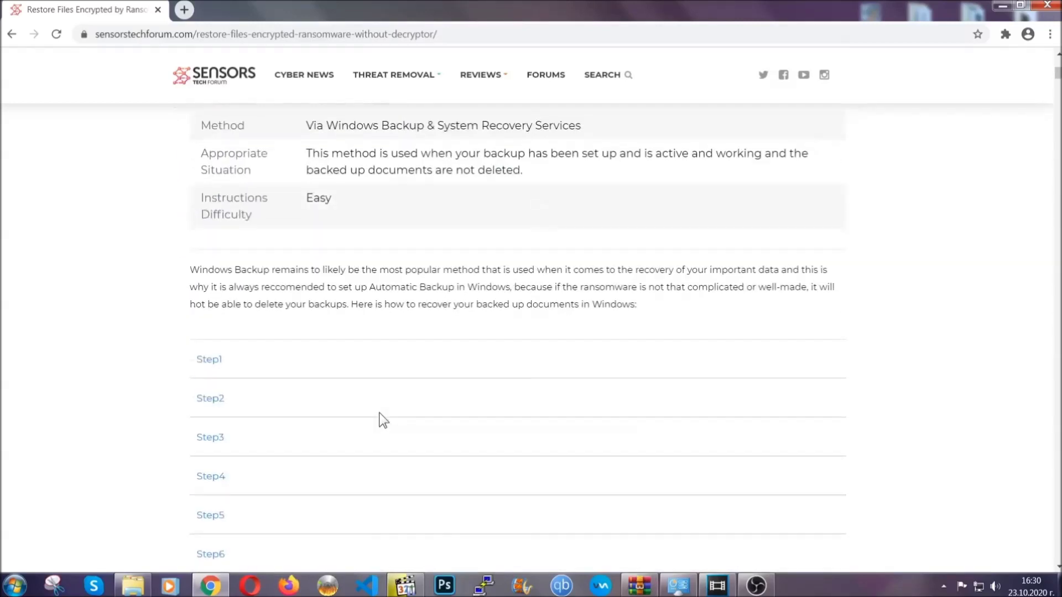
{"action": "scroll", "coordinate": [379, 413], "scroll_direction": "down", "scroll_amount": 1}
Step: Reveal the Step1, Step2 and Step3 instructions of the Windows Backup method
{"action": "left_click", "coordinate": [217, 290]}
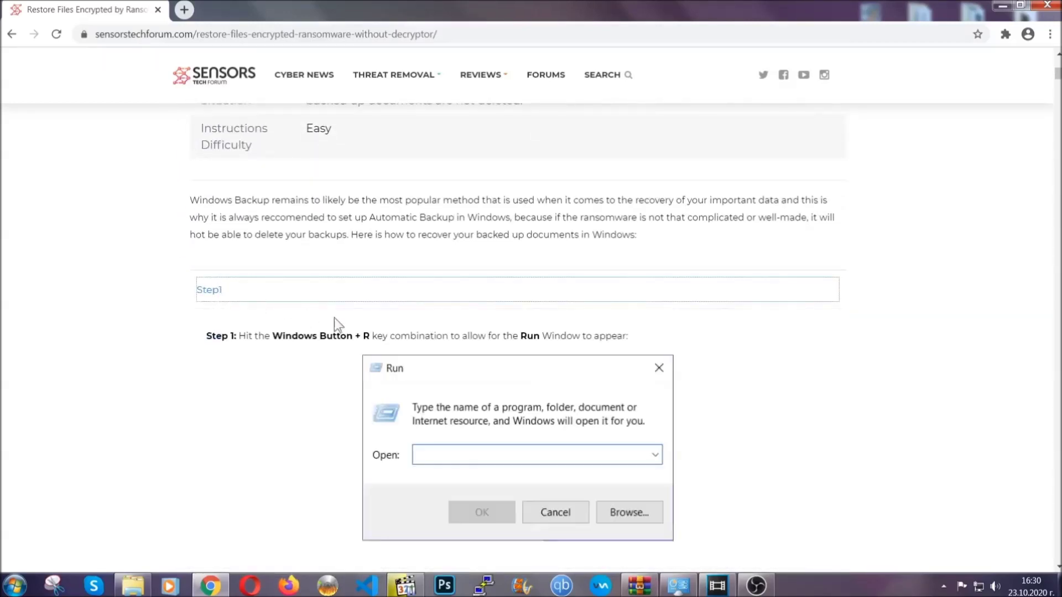
{"action": "scroll", "coordinate": [498, 344], "scroll_direction": "down", "scroll_amount": 3}
{"action": "left_click", "coordinate": [248, 346]}
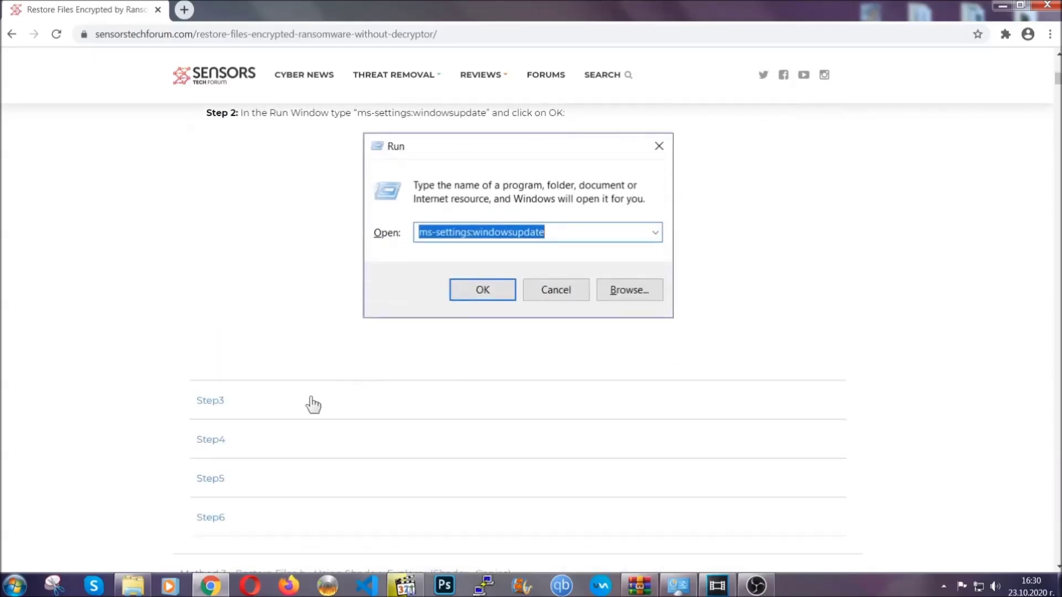
{"action": "left_click", "coordinate": [313, 404]}
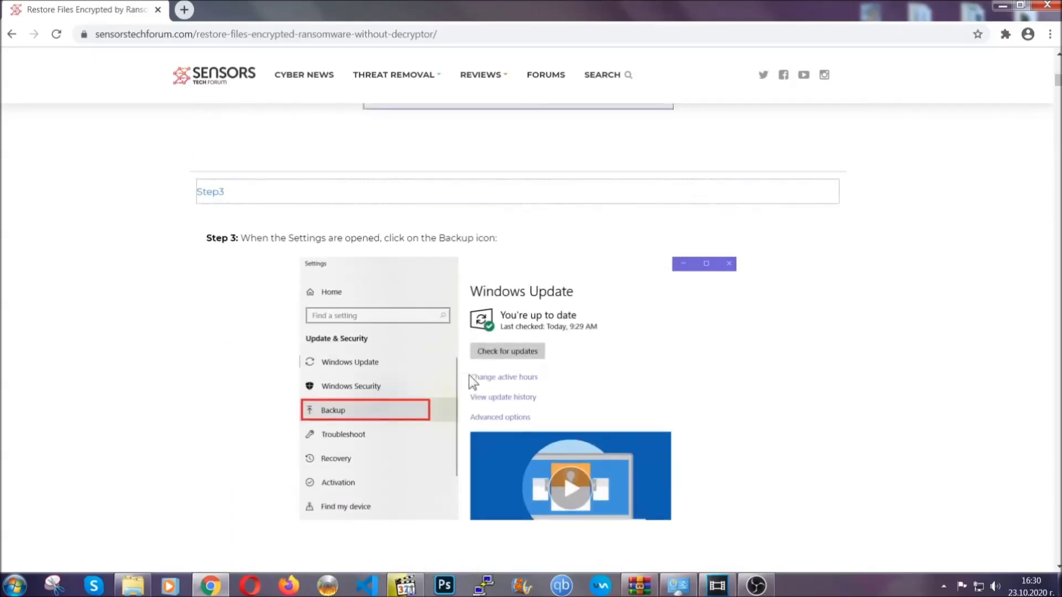
{"action": "scroll", "coordinate": [468, 381], "scroll_direction": "down", "scroll_amount": 2}
{"action": "scroll", "coordinate": [467, 384], "scroll_direction": "down", "scroll_amount": 1}
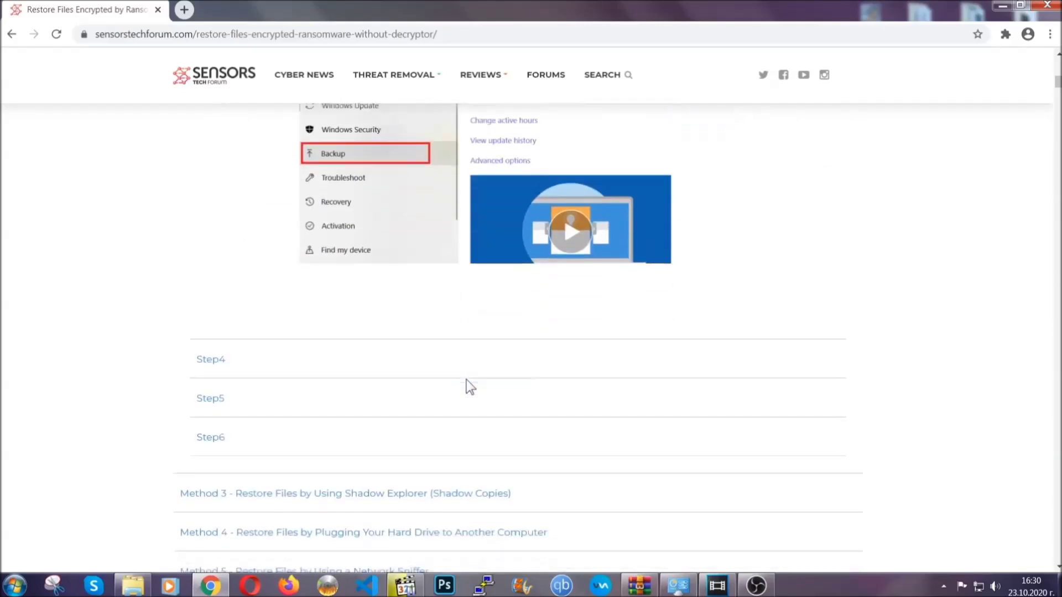
{"action": "scroll", "coordinate": [467, 385], "scroll_direction": "down", "scroll_amount": 1}
{"action": "scroll", "coordinate": [466, 383], "scroll_direction": "down", "scroll_amount": 2}
{"action": "scroll", "coordinate": [466, 383], "scroll_direction": "down", "scroll_amount": 2}
{"action": "scroll", "coordinate": [467, 383], "scroll_direction": "down", "scroll_amount": 1}
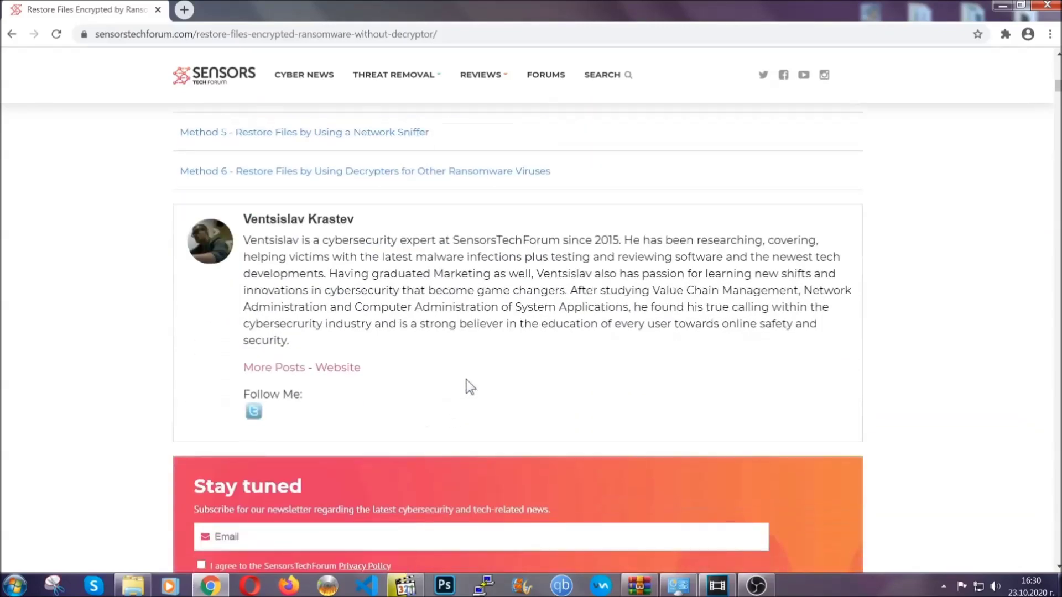
{"action": "scroll", "coordinate": [466, 379], "scroll_direction": "up", "scroll_amount": 3}
{"action": "scroll", "coordinate": [466, 379], "scroll_direction": "up", "scroll_amount": 5}
{"action": "scroll", "coordinate": [464, 391], "scroll_direction": "up", "scroll_amount": 5}
{"action": "scroll", "coordinate": [464, 394], "scroll_direction": "up", "scroll_amount": 5}
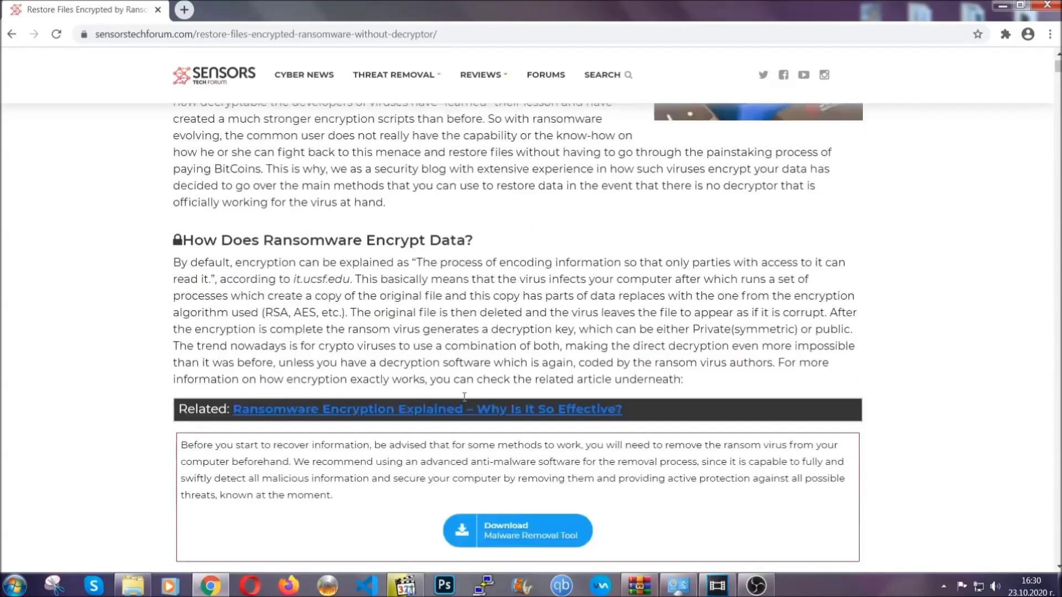
{"action": "scroll", "coordinate": [463, 396], "scroll_direction": "up", "scroll_amount": 3}
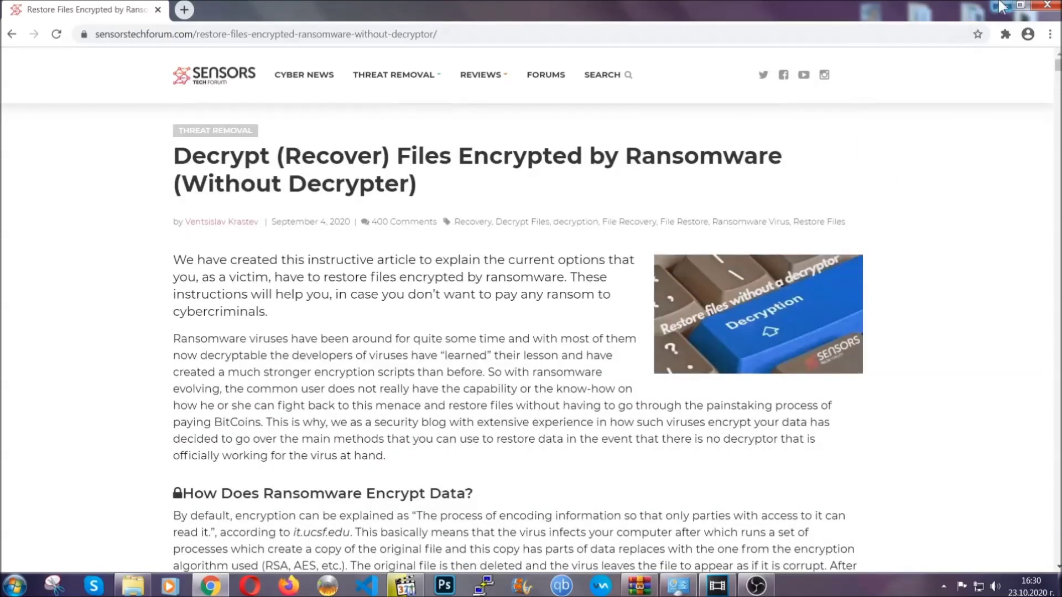
Step: Minimize Chrome so the desktop with its ENCRYPTED FILES folder shows
{"action": "left_click", "coordinate": [1000, 7]}
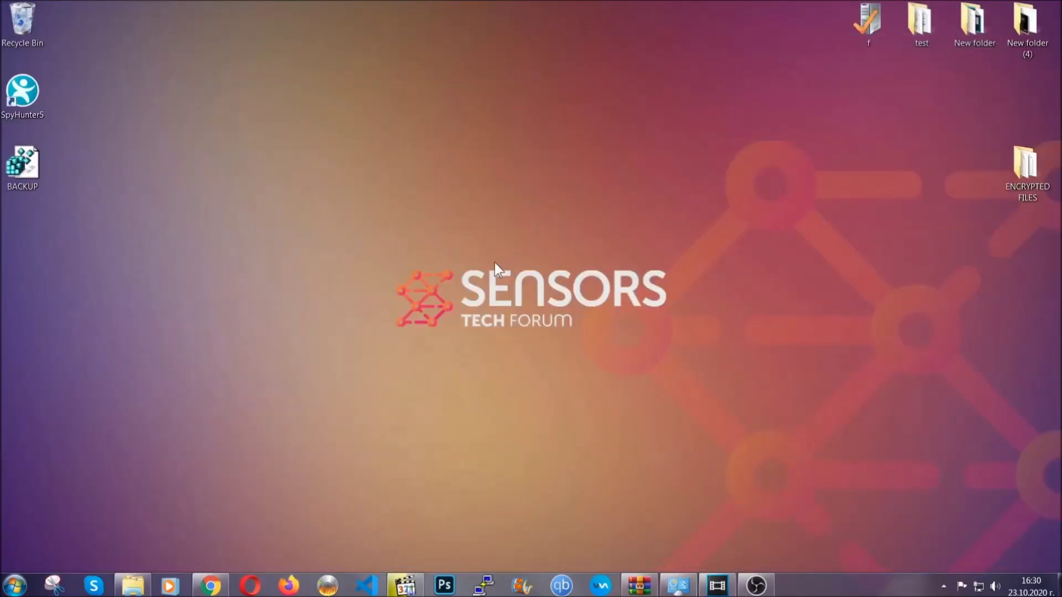